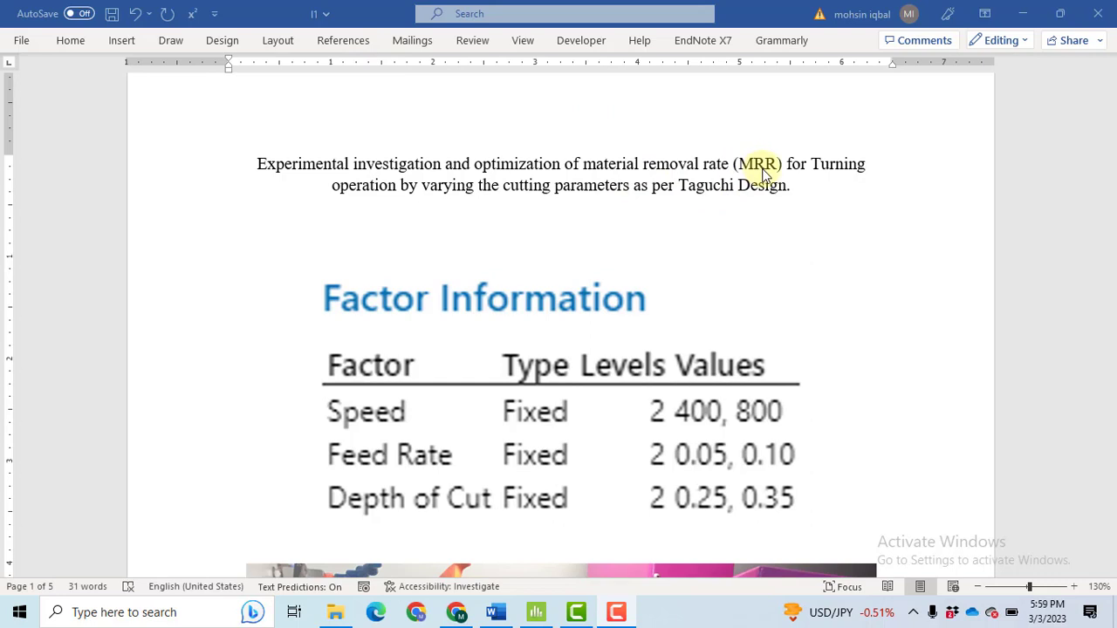
Step: Bring the lab report forward and page down to the lathe photo on page 2
key(alt+Tab)
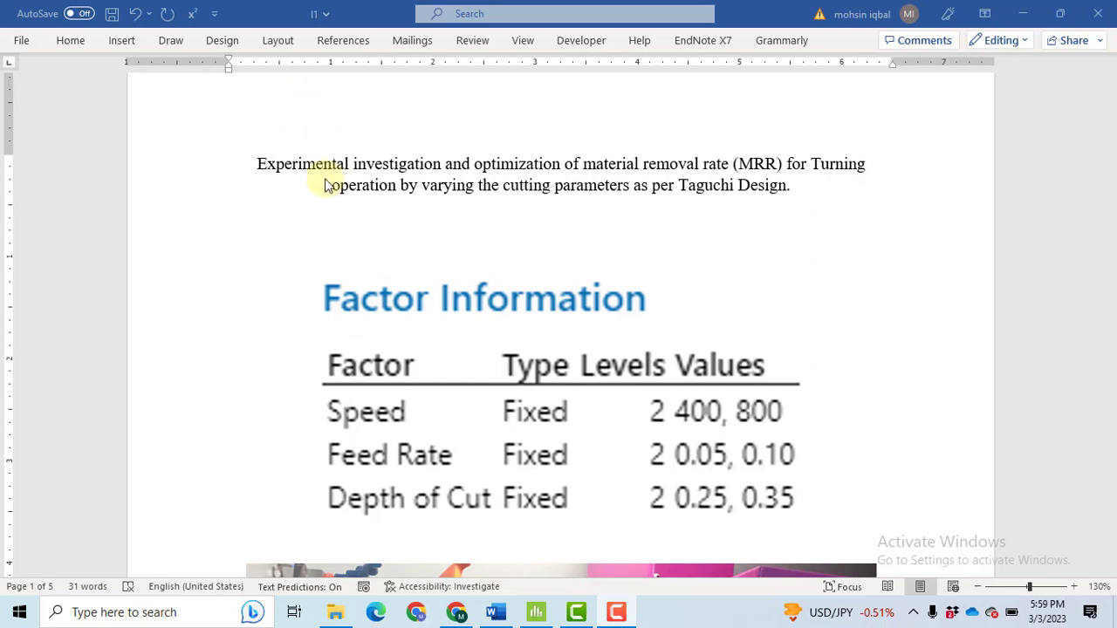
key(Page_Down)
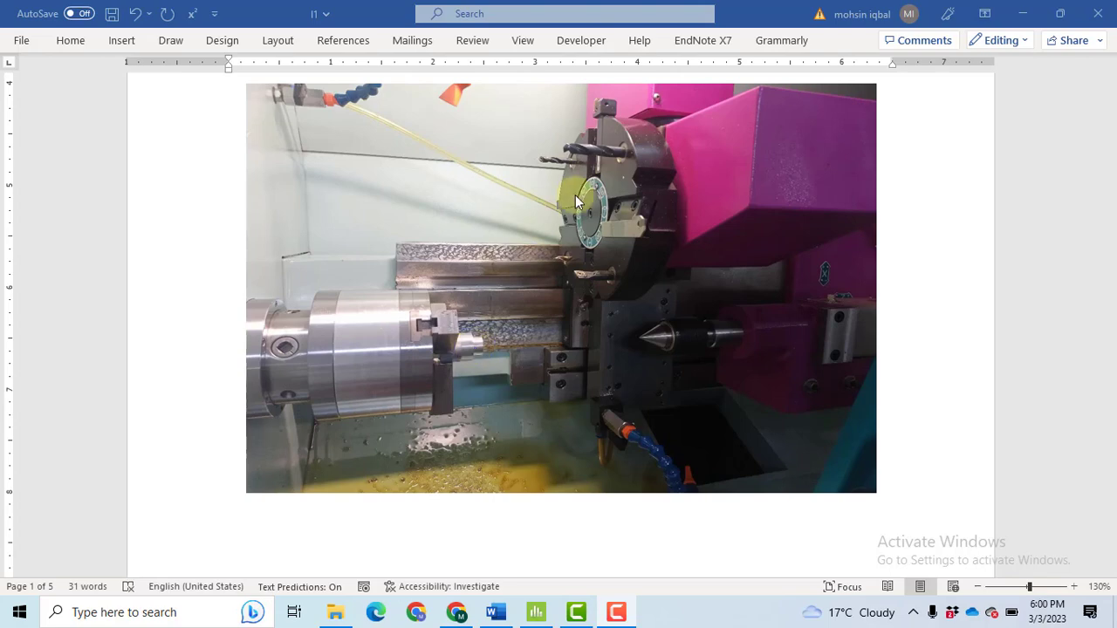
key(Page_Down)
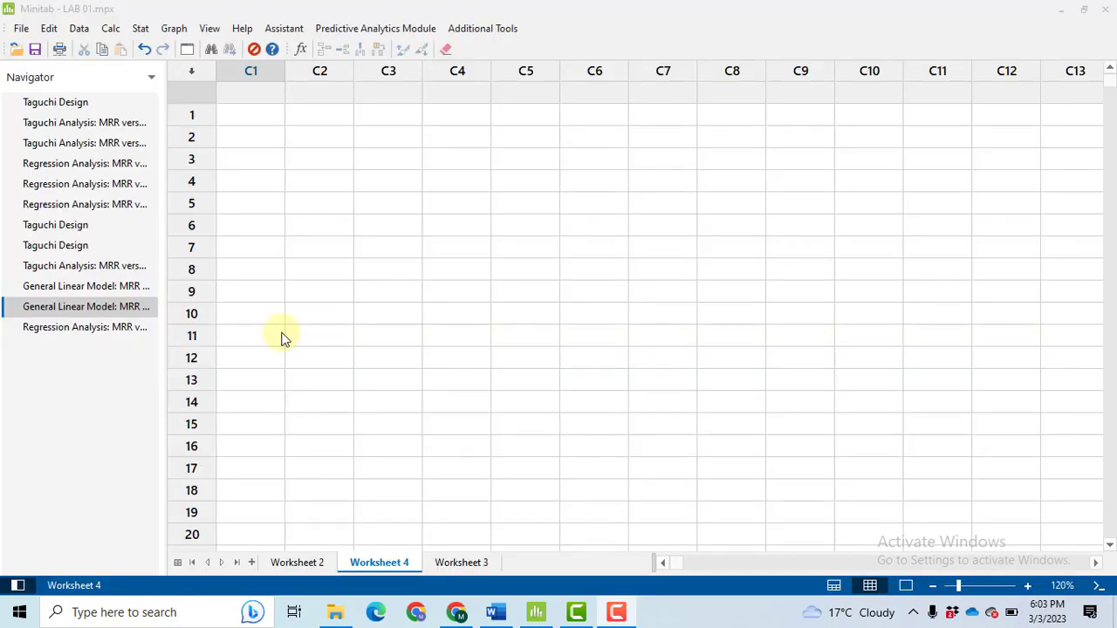
Step: Start a Taguchi design with 3 two-level factors and bring up the L4–L32 run-array choices
click(141, 28)
mouse_move(208, 103)
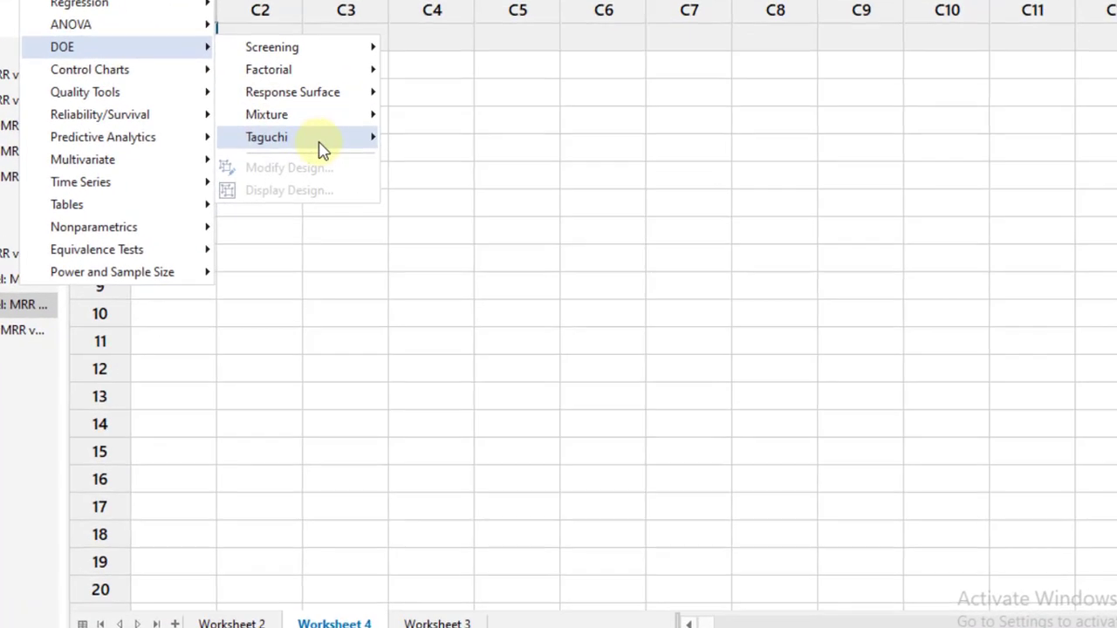
mouse_move(381, 178)
click(455, 140)
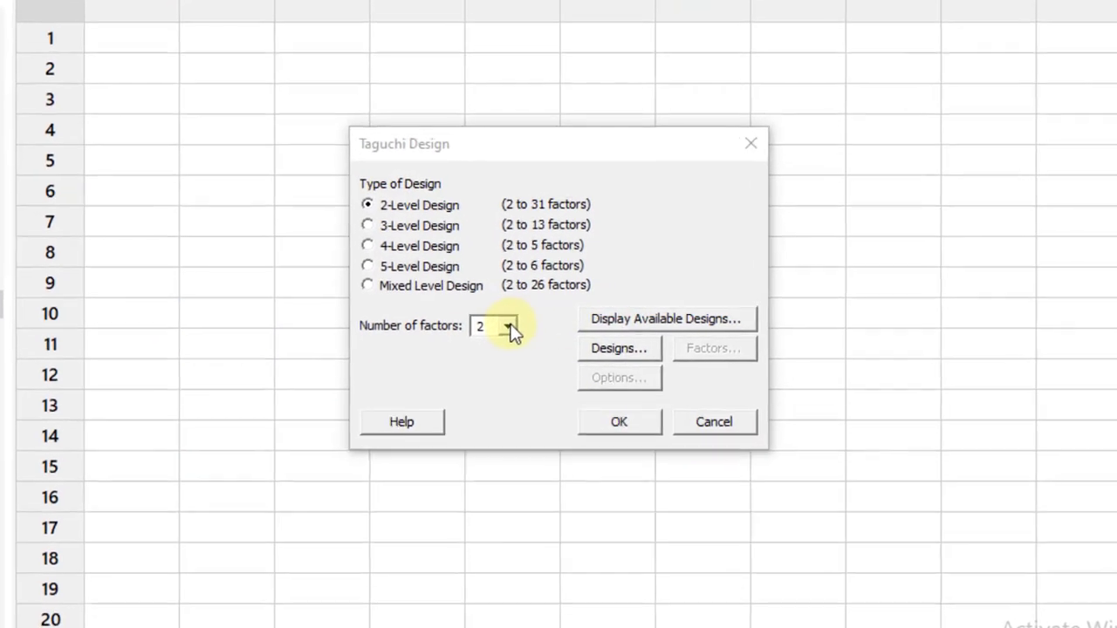
click(508, 326)
click(480, 365)
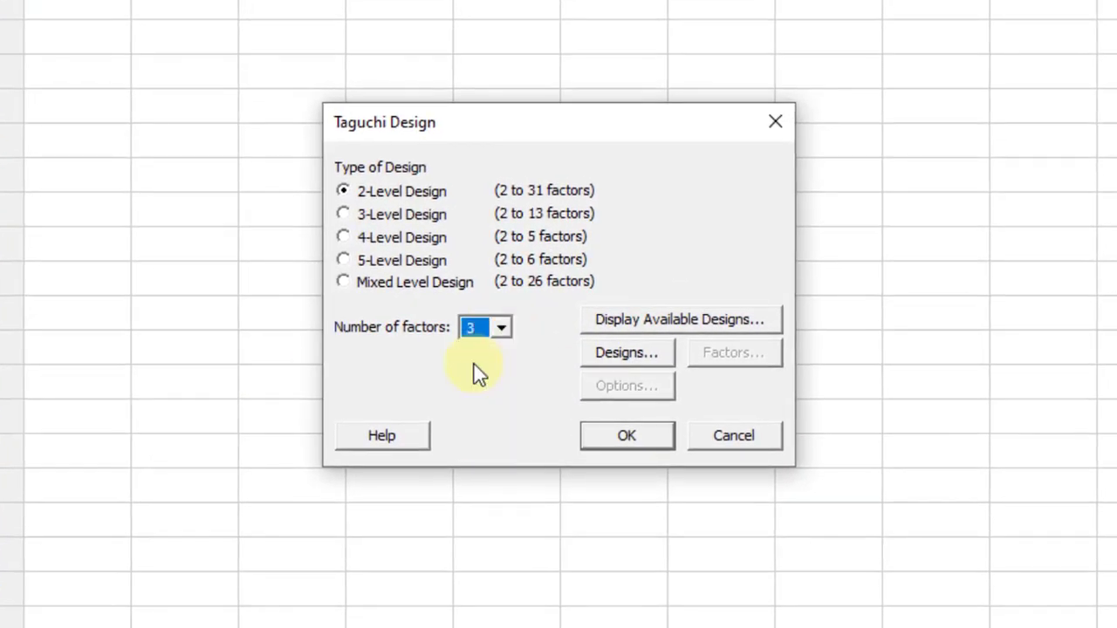
click(626, 354)
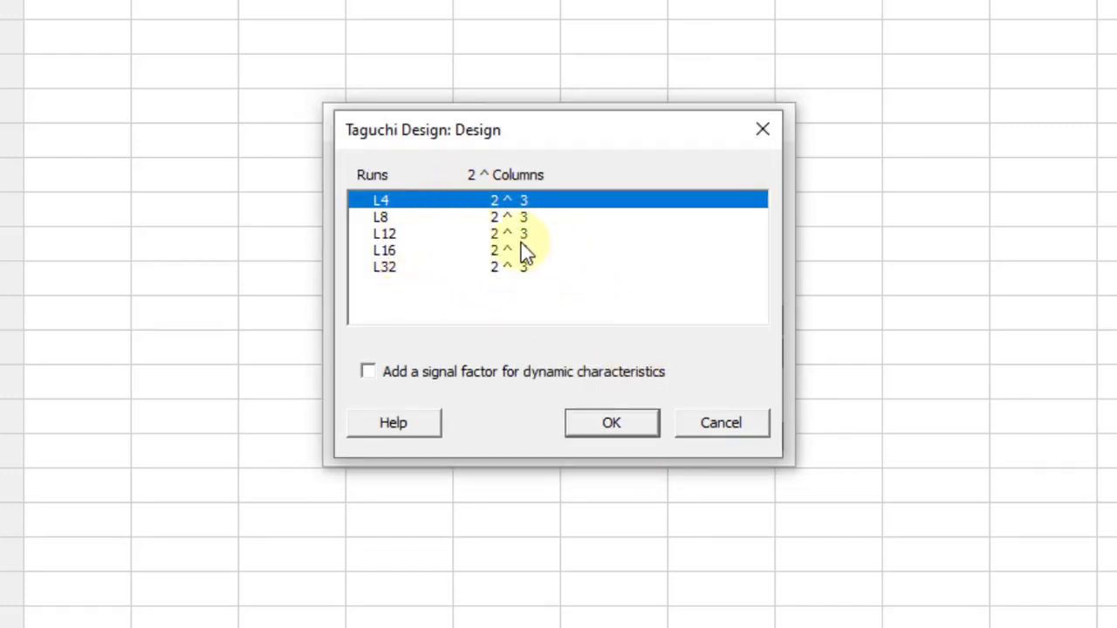
Step: Select and confirm the L8 array for the 3-factor design
click(381, 218)
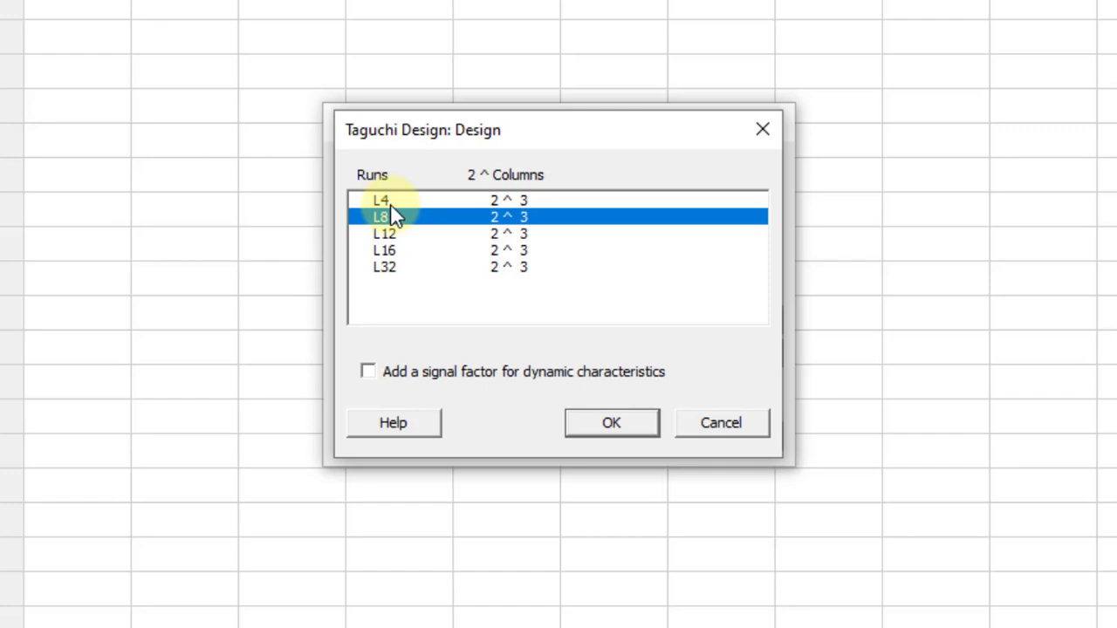
click(615, 425)
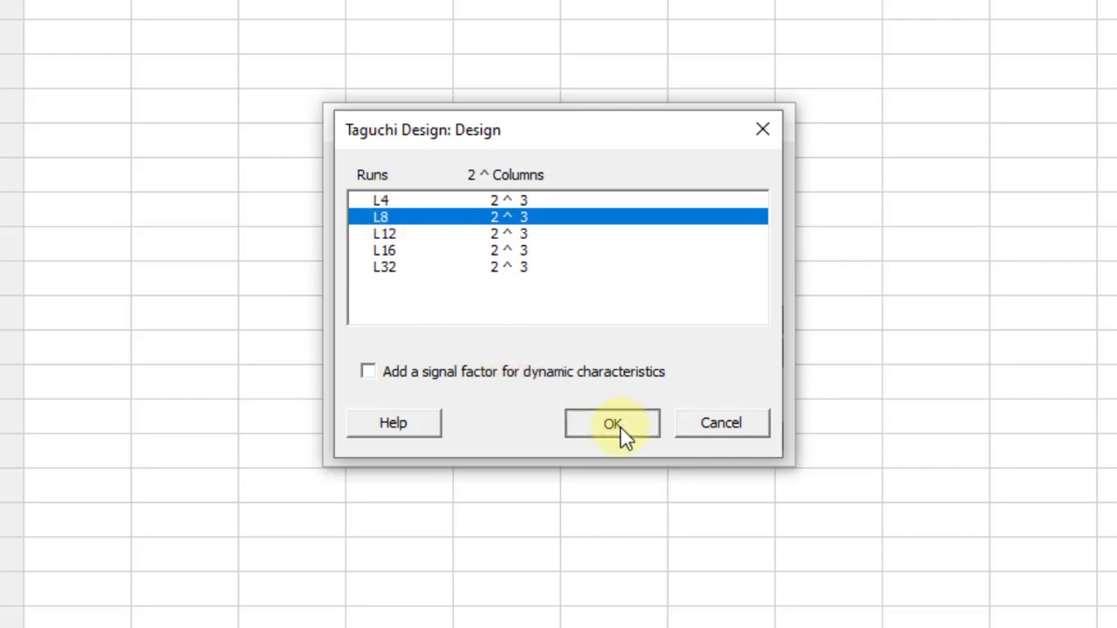
Step: Name factors A, B and C Speed, Feed Rate and Depth of Cut
click(765, 366)
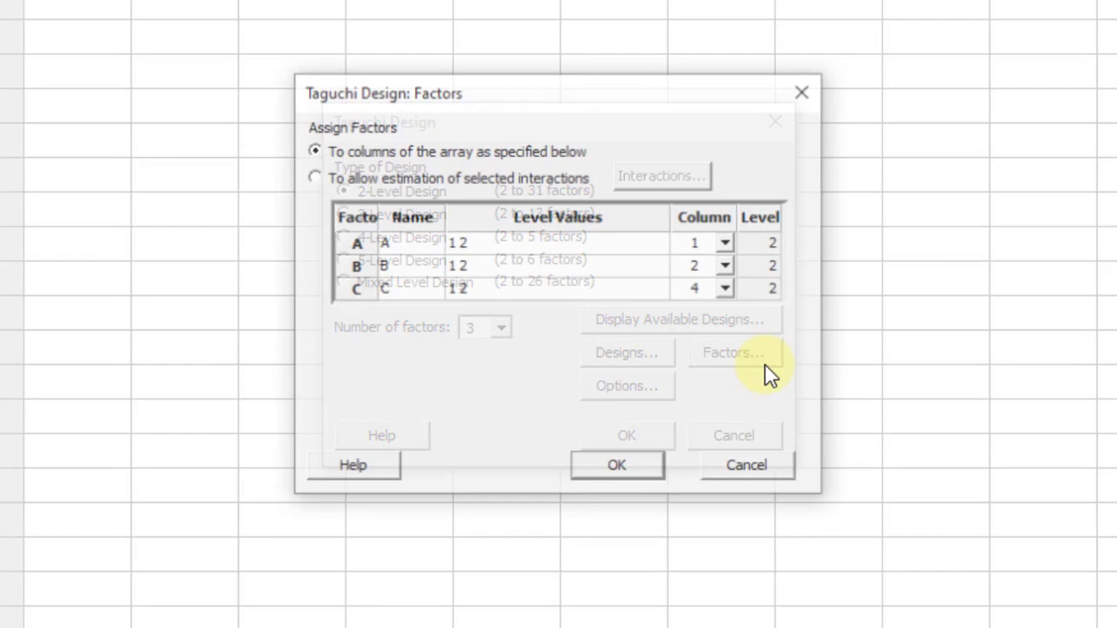
click(405, 247)
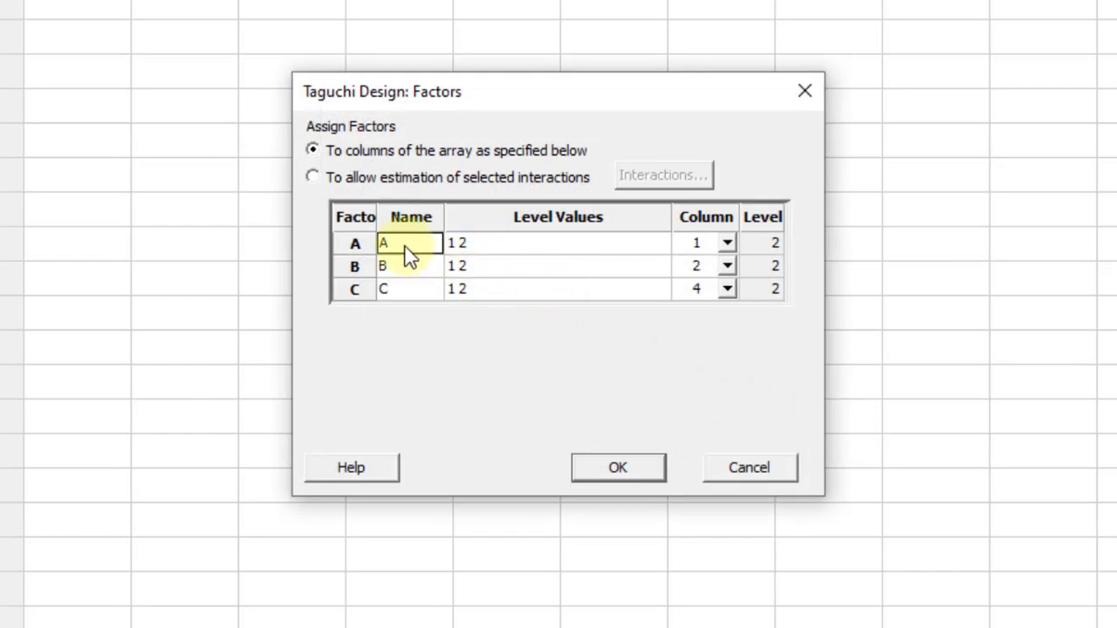
text(Spped)
key(Down)
click(414, 243)
text(Speed)
key(Down)
text(Feed Rate)
key(Down)
text(Depth o)
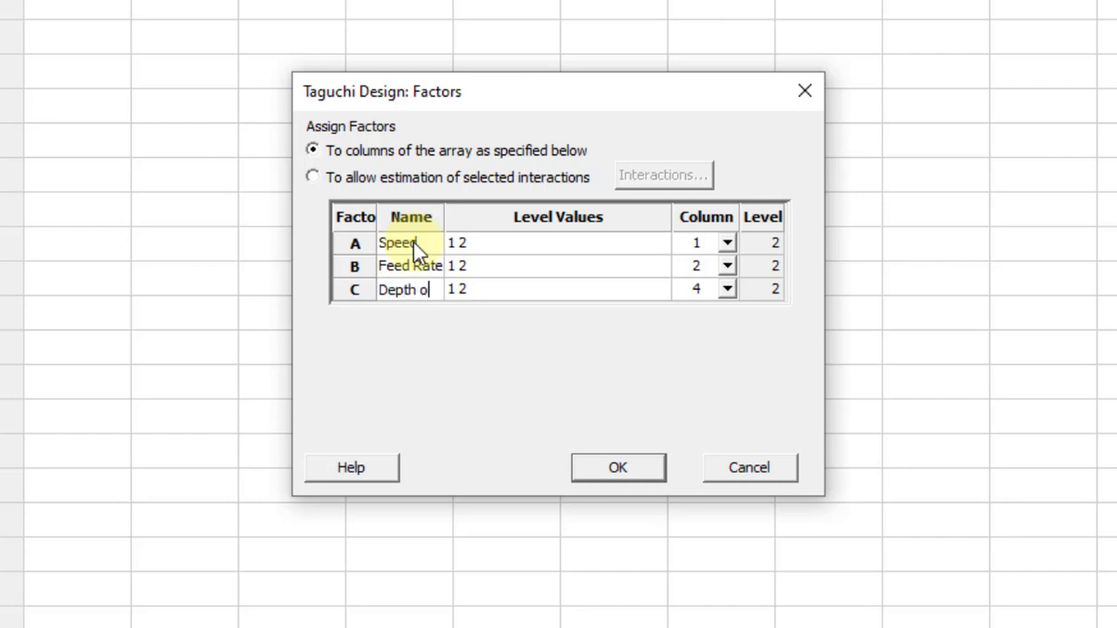
text(f Cut)
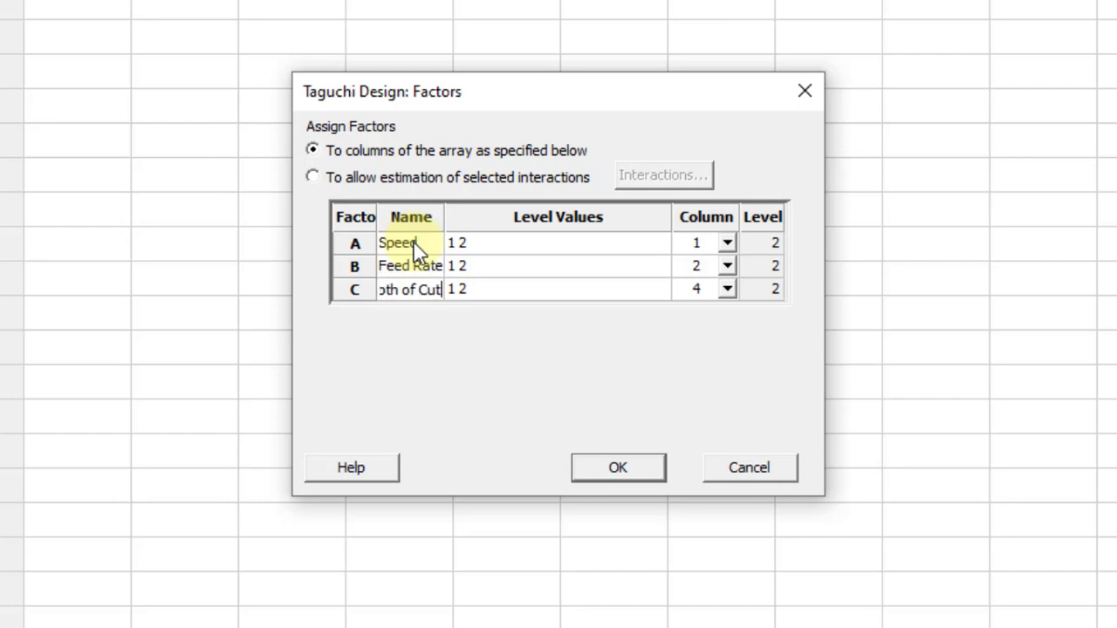
Step: Enter levels 400/800 for Speed, 0.05/0.1 for Feed Rate and 0.25/0.35 for Depth of Cut
click(472, 244)
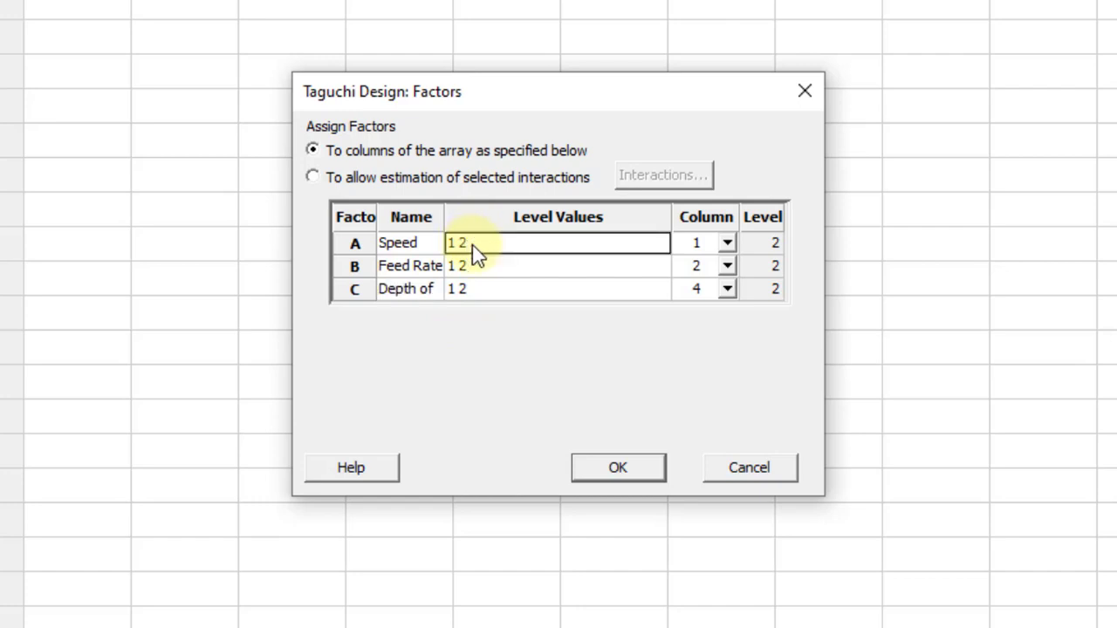
text(400 800)
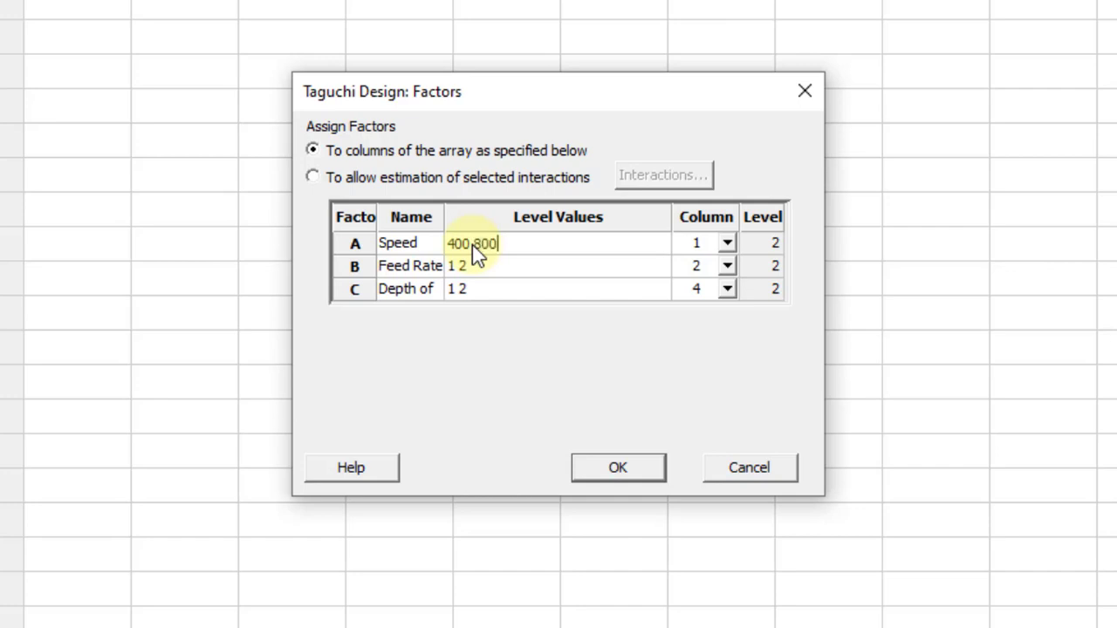
click(474, 269)
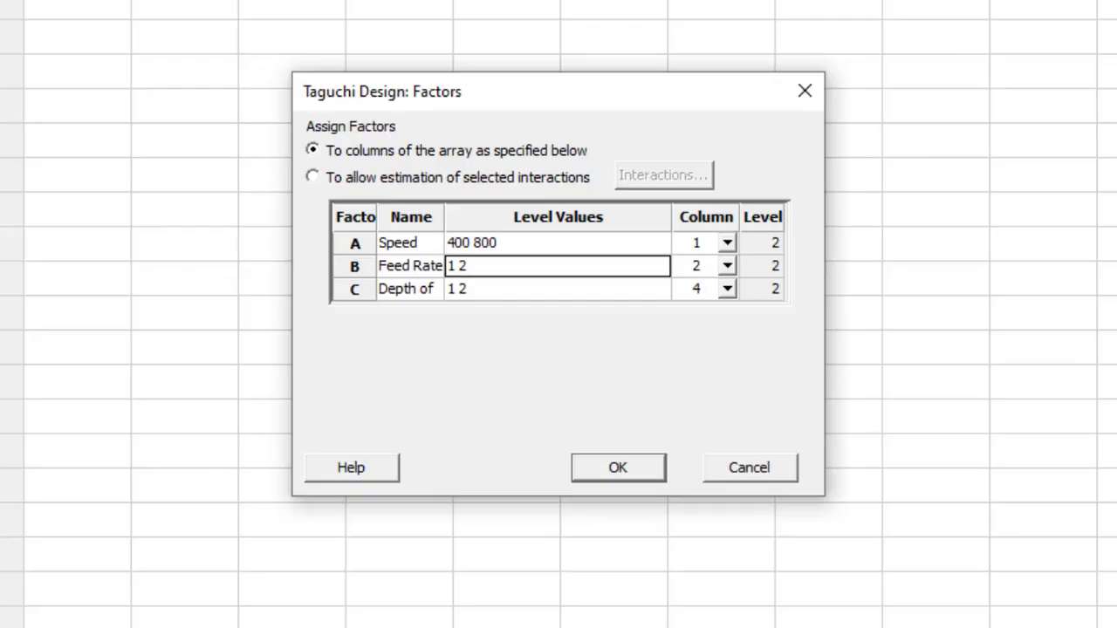
text(0.)
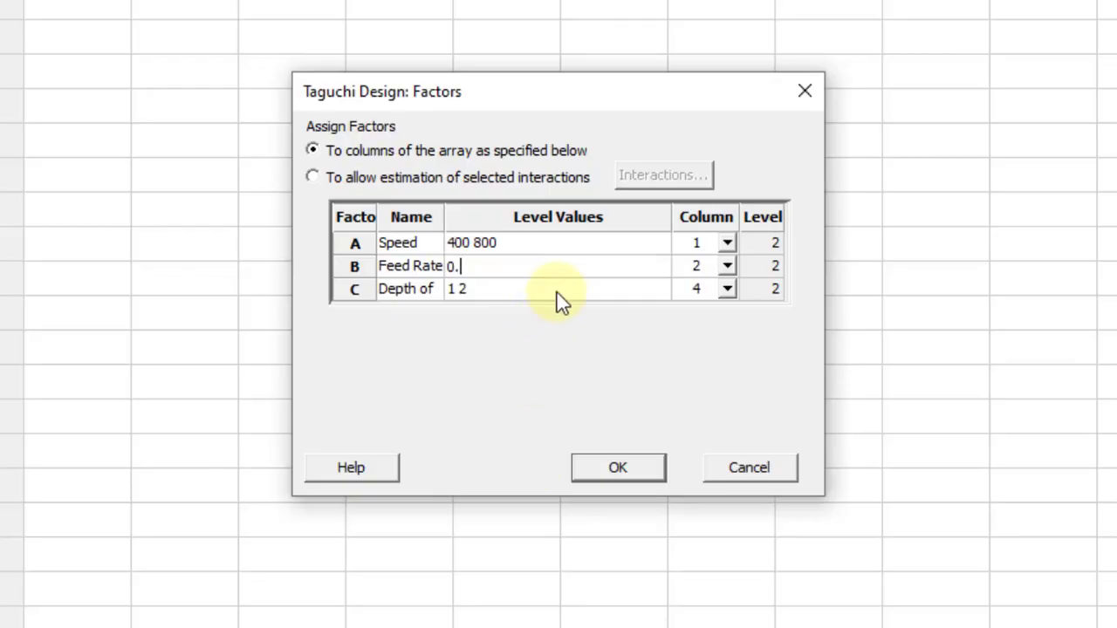
text(05 0.1)
click(515, 291)
text(0.25 0.)
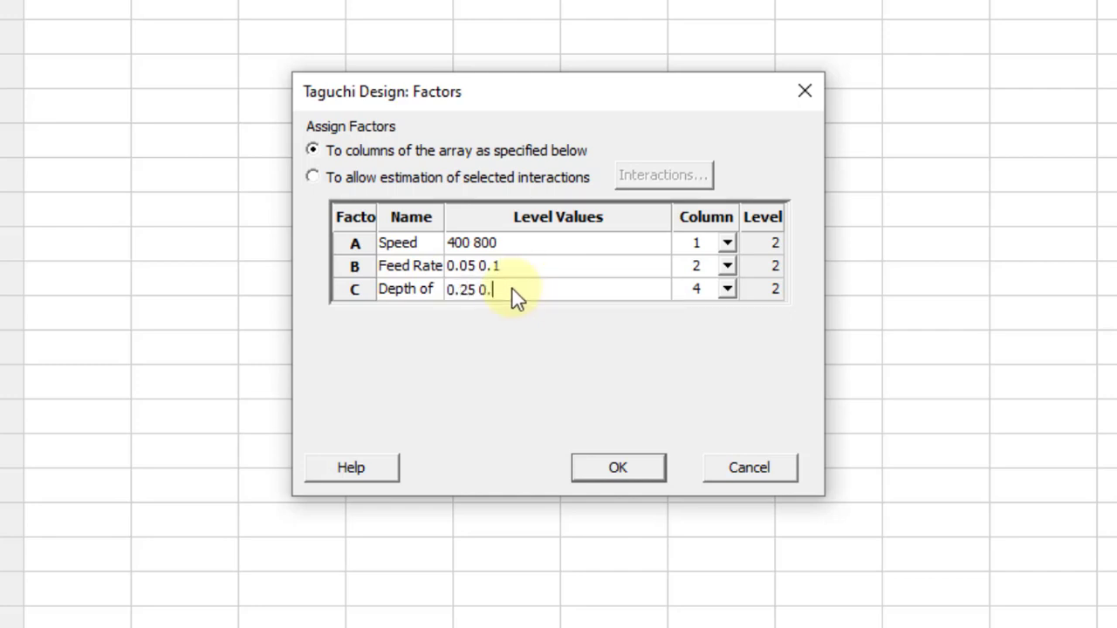
text(35)
click(167, 533)
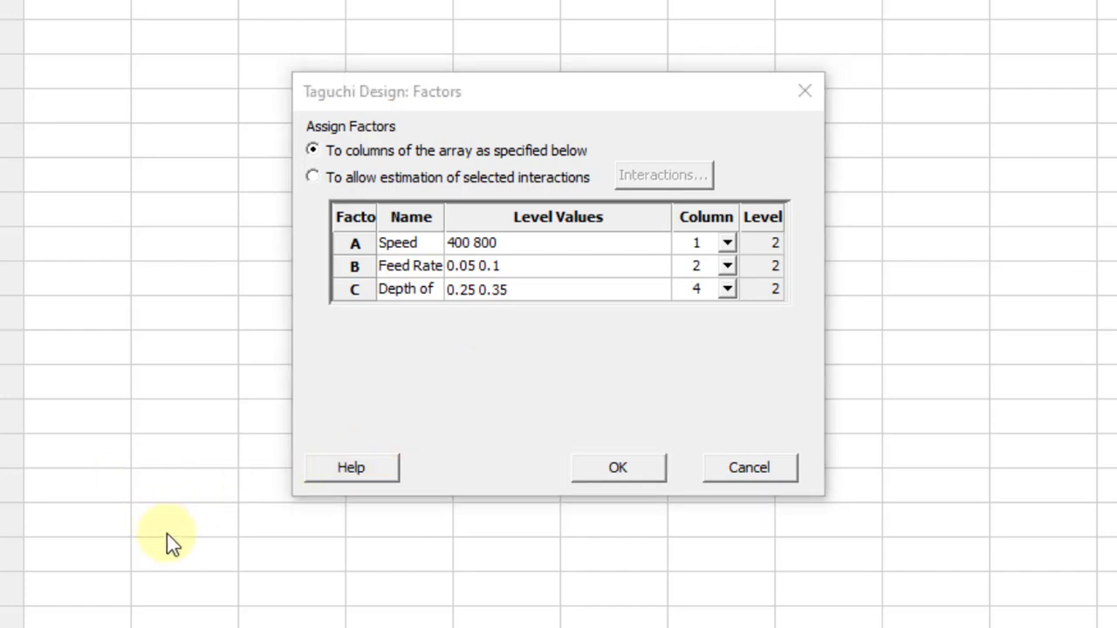
Step: Generate the L8 design into a new worksheet, stored in the worksheet, in Data Only view
click(639, 468)
click(649, 387)
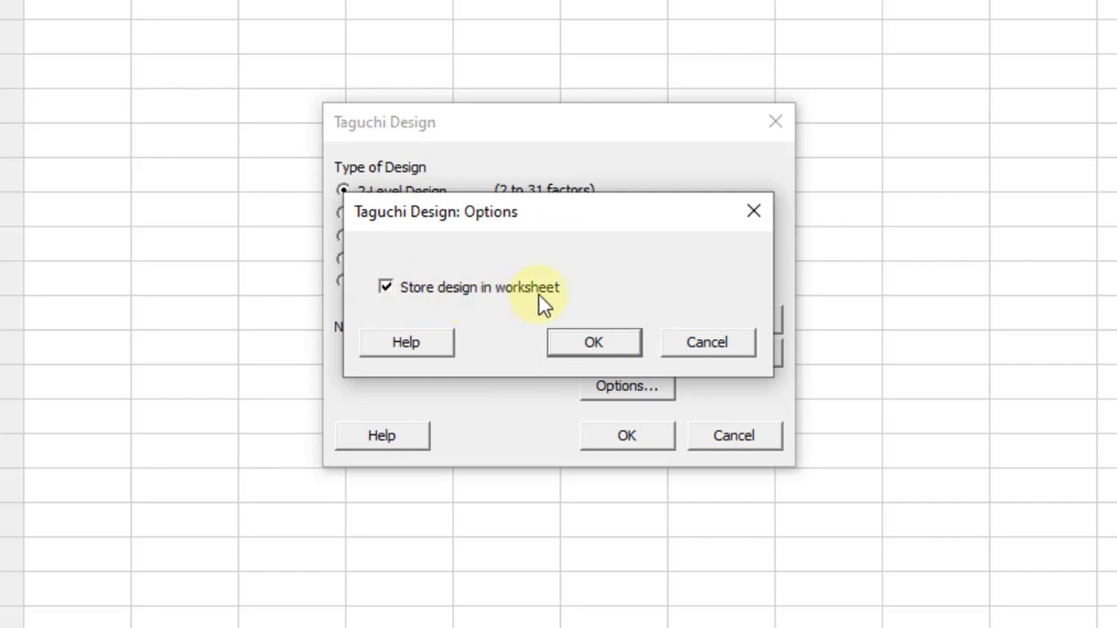
click(612, 352)
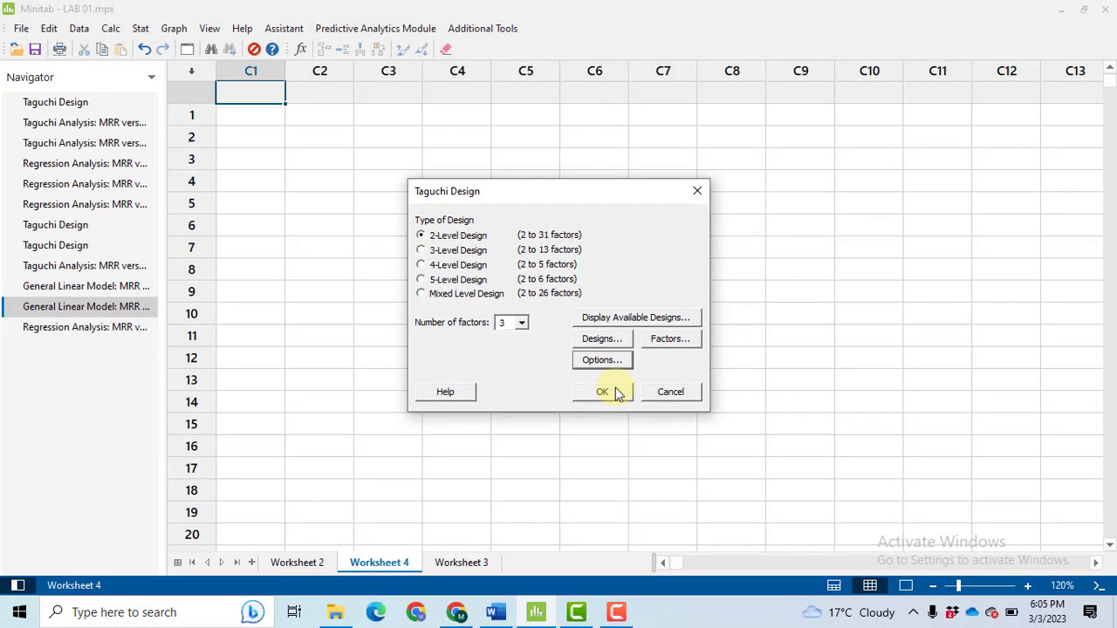
click(632, 436)
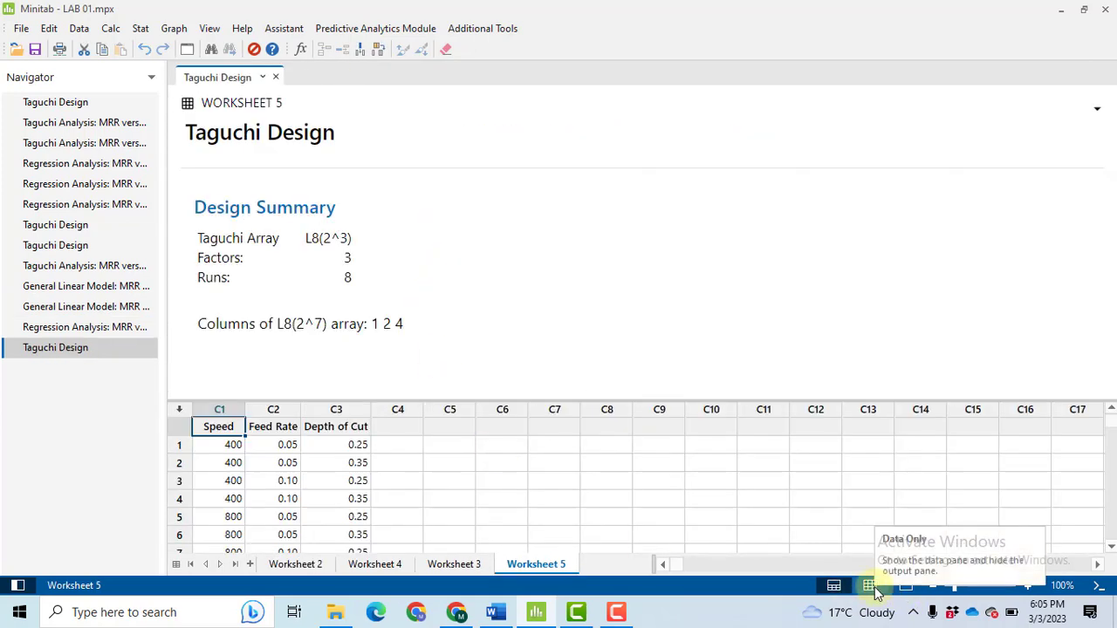
click(876, 592)
Step: Start labelling column C4 for the MRR response
click(405, 93)
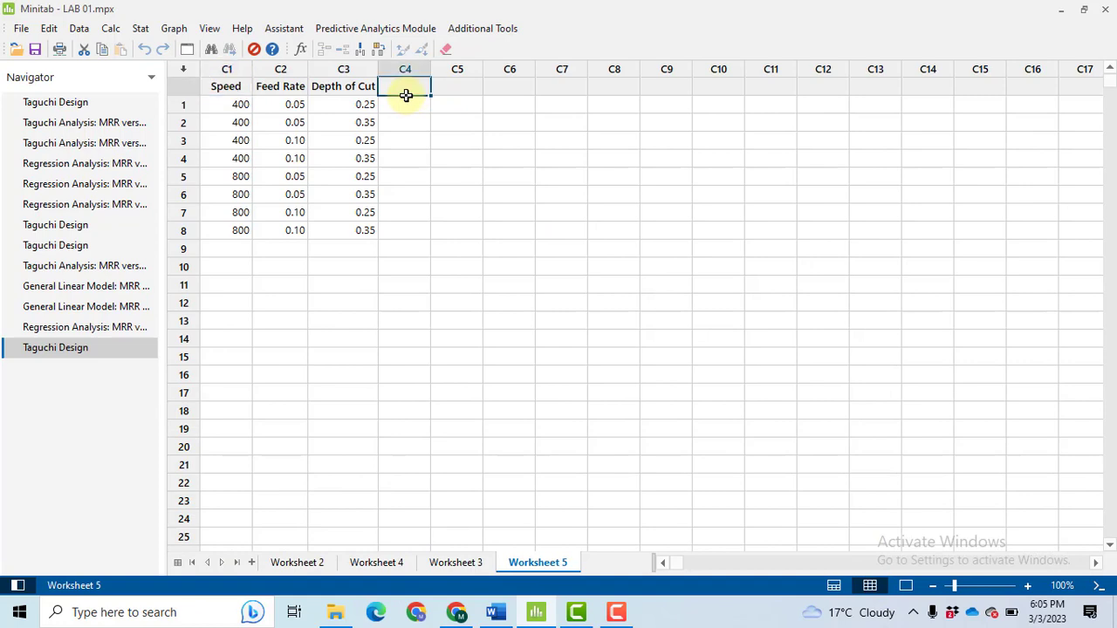
text(Mr)
key(BackSpace)
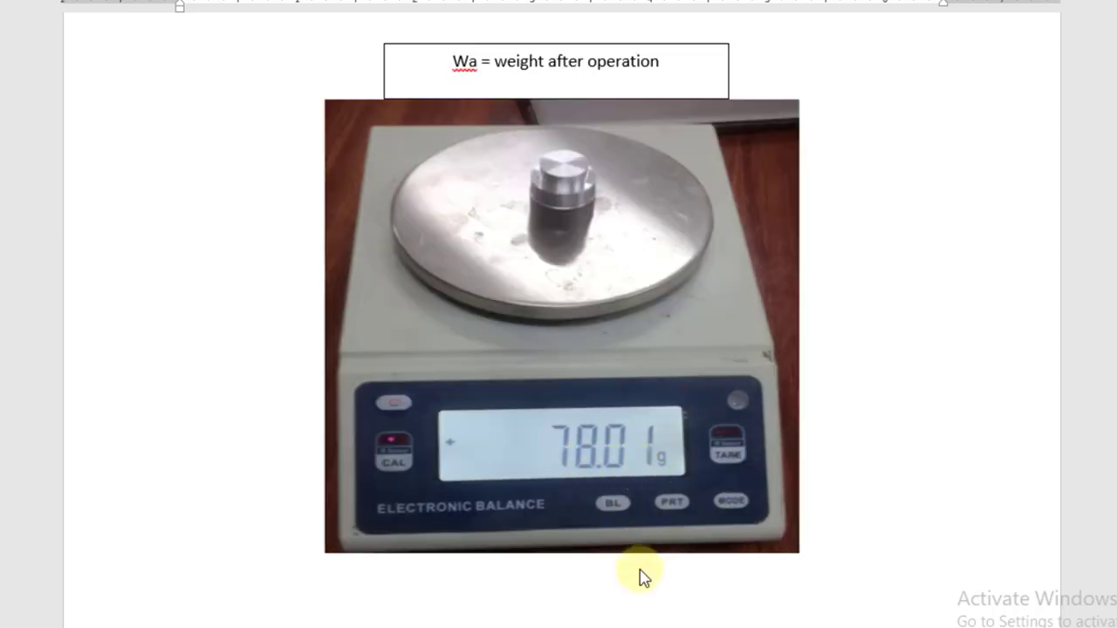
Step: Scroll through the report's weighing and caliper photos
scroll(638, 576, down, 5)
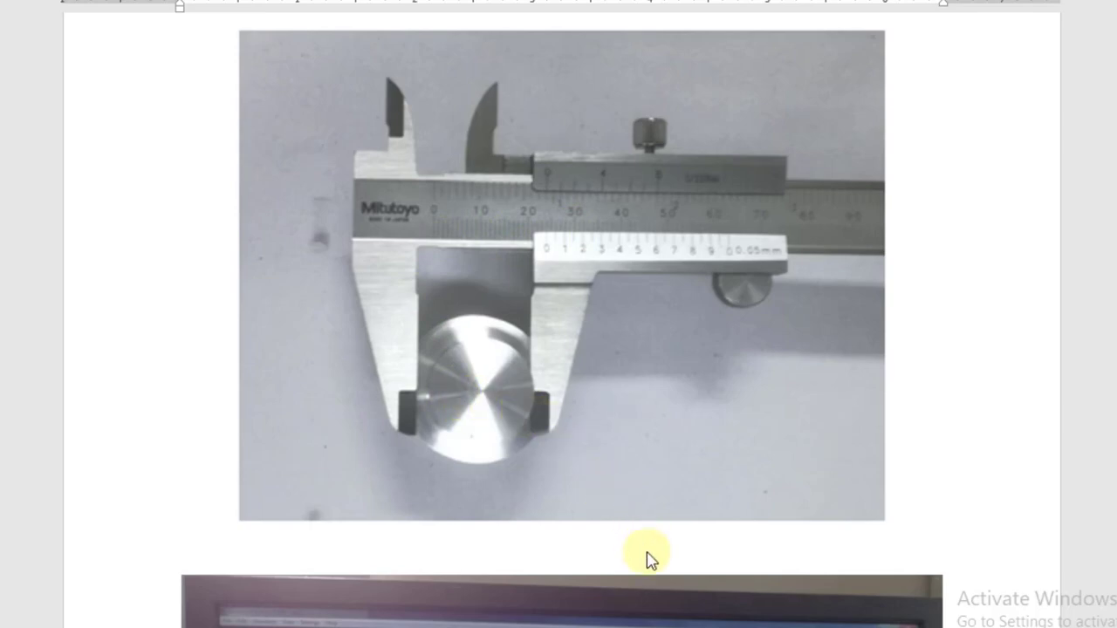
scroll(646, 561, down, 10)
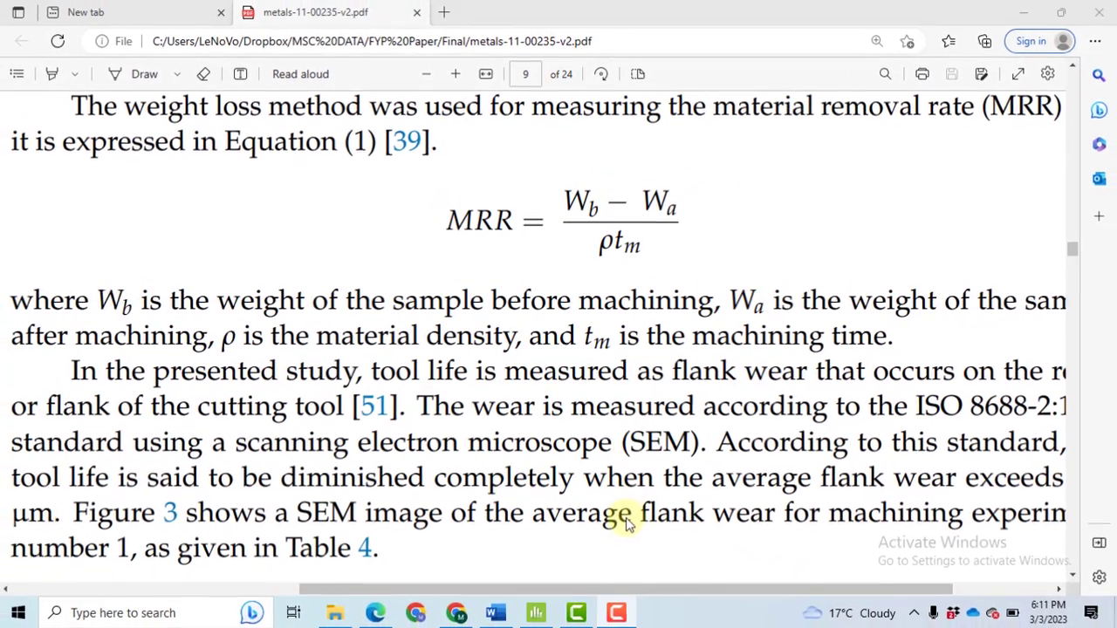
Step: Check the aluminium density results, then return to Minitab's Worksheet 3 with MRR values
key(ctrl+Tab)
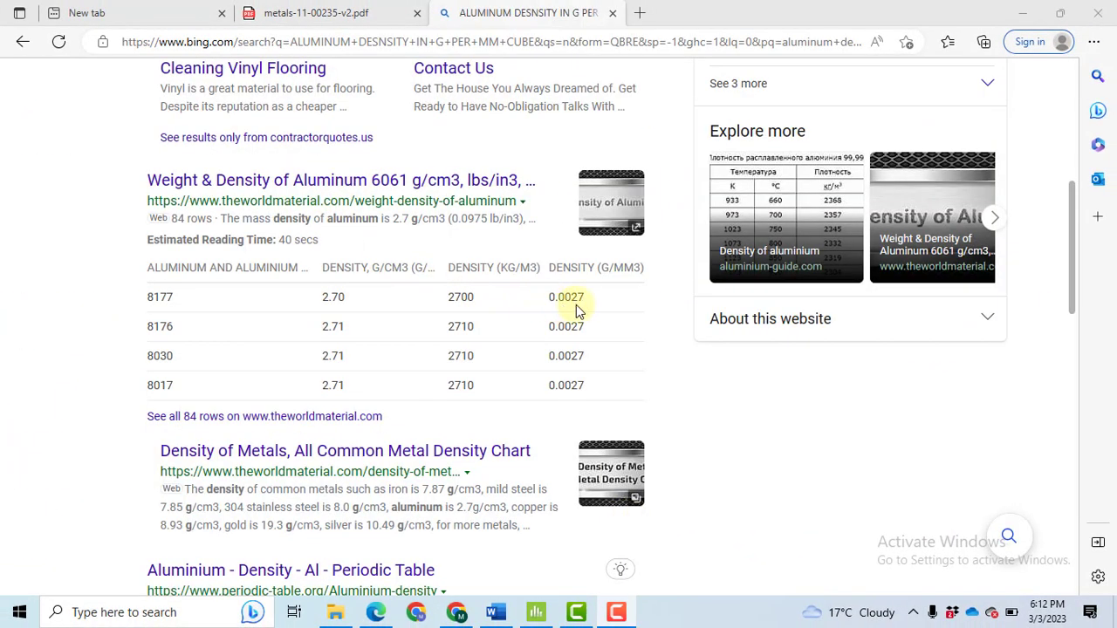
key(alt+Tab)
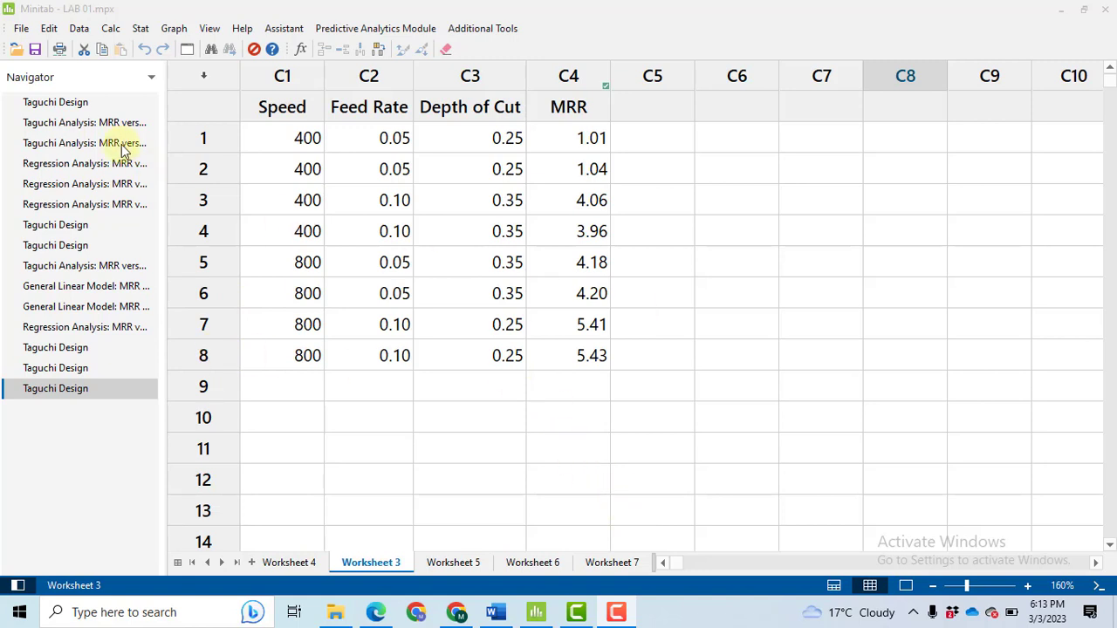
Step: Set up a General Linear Model with MRR as response and Speed, Feed Rate, Depth of Cut as factors
click(141, 28)
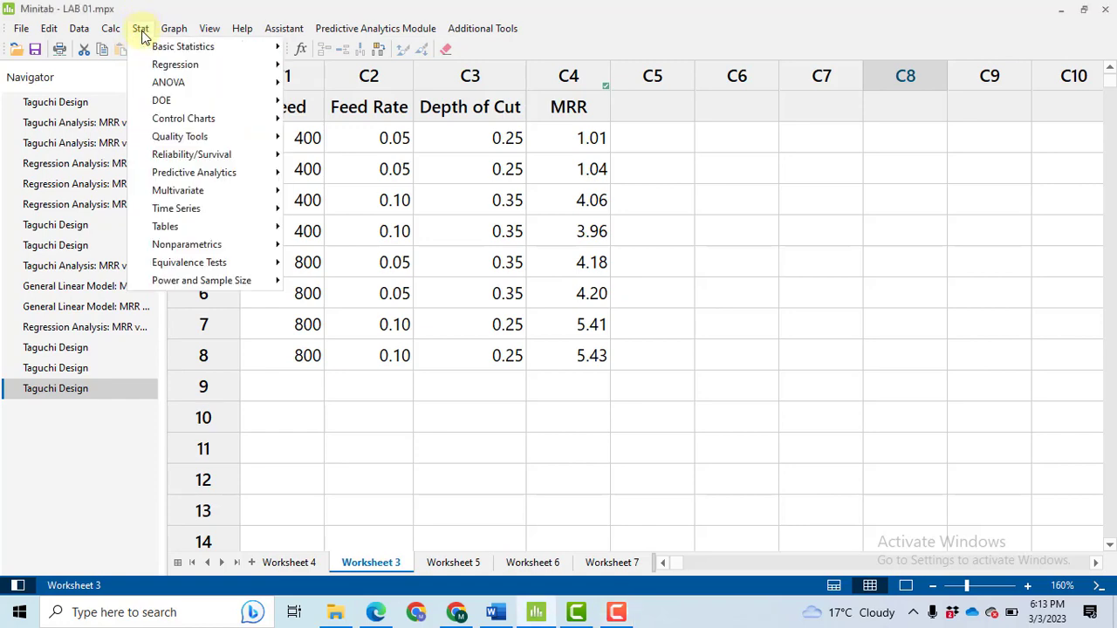
mouse_move(218, 105)
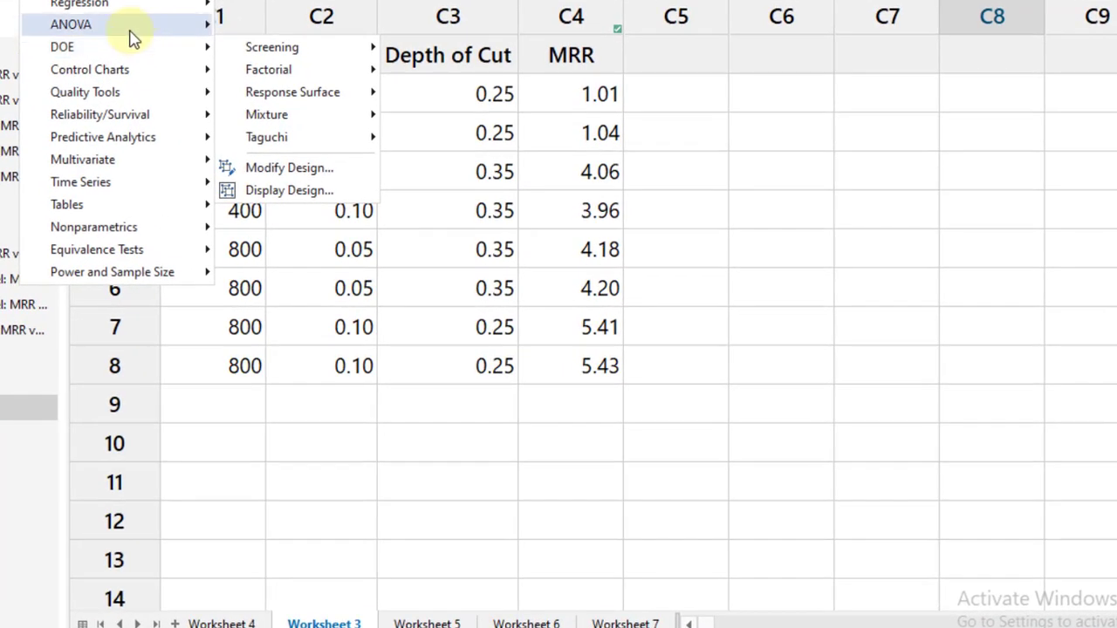
mouse_move(205, 77)
mouse_move(366, 95)
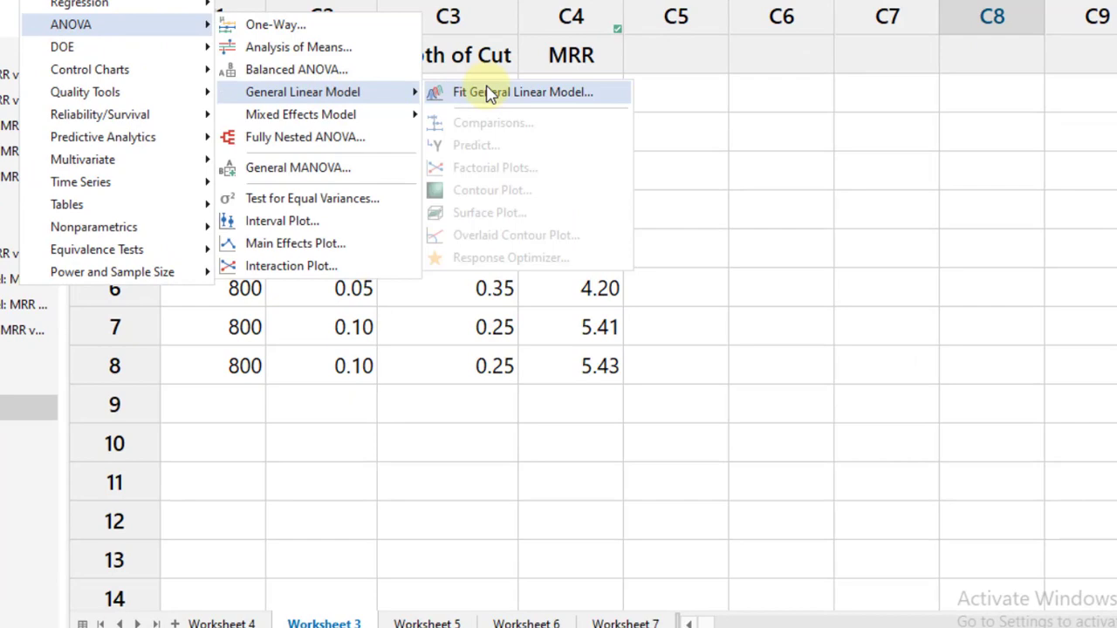
click(528, 96)
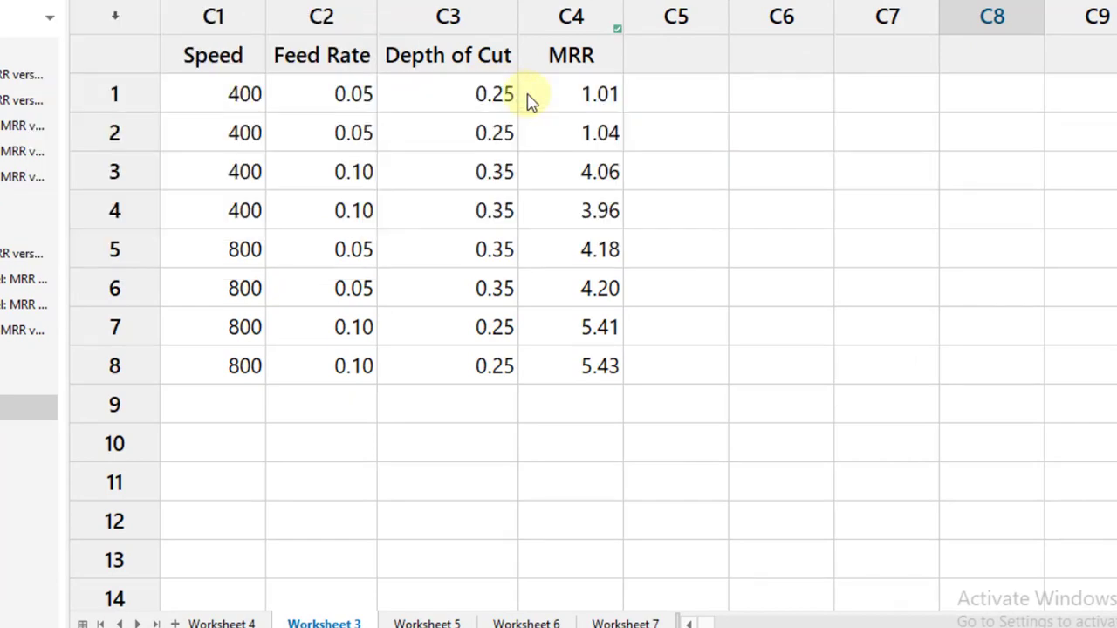
double_click(322, 157)
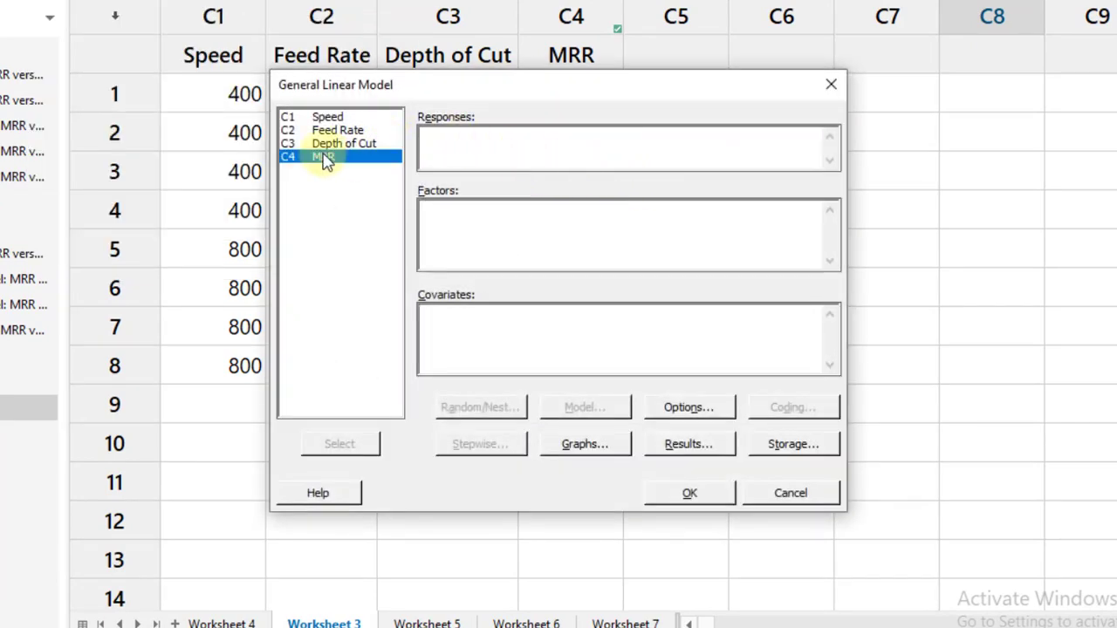
click(487, 216)
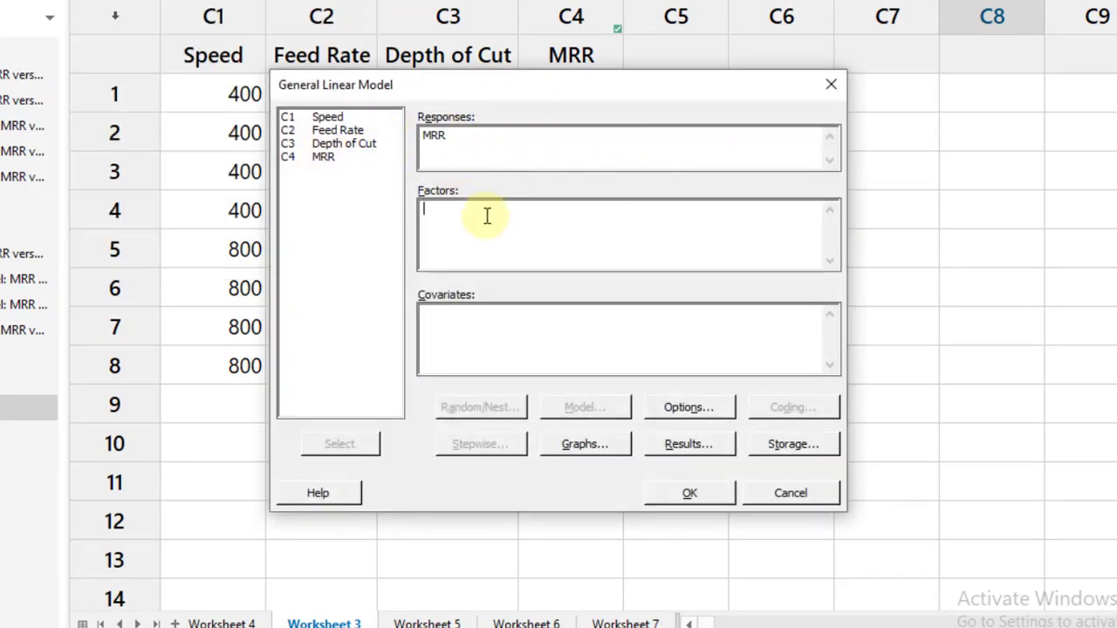
double_click(328, 117)
double_click(345, 131)
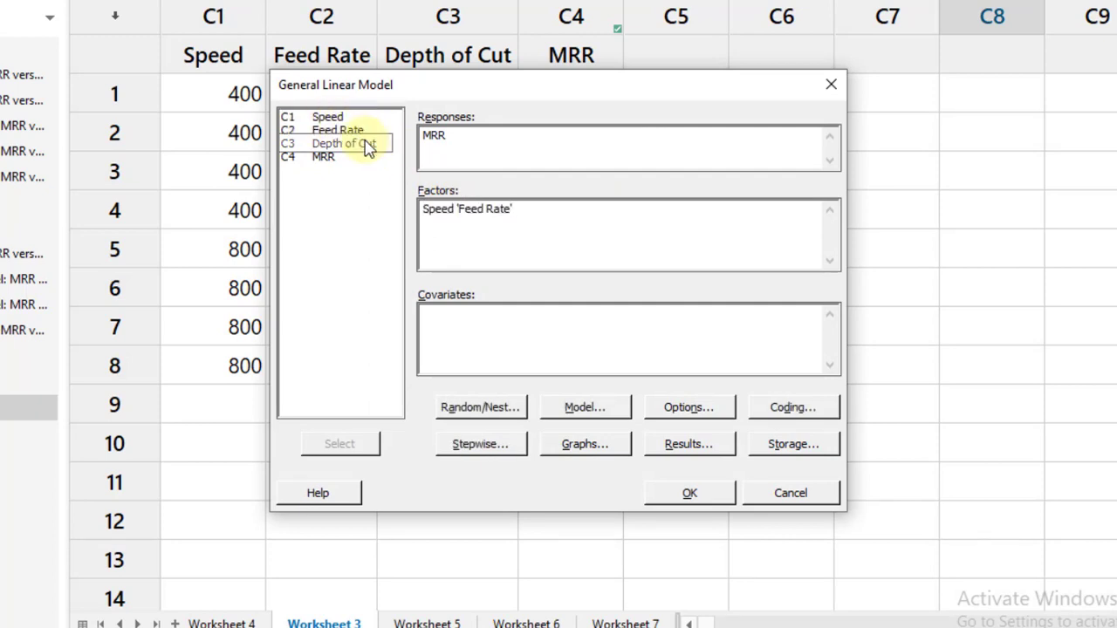
double_click(366, 143)
Step: Choose four-in-one residual plots and forward stepwise selection at alpha 0.25
click(605, 447)
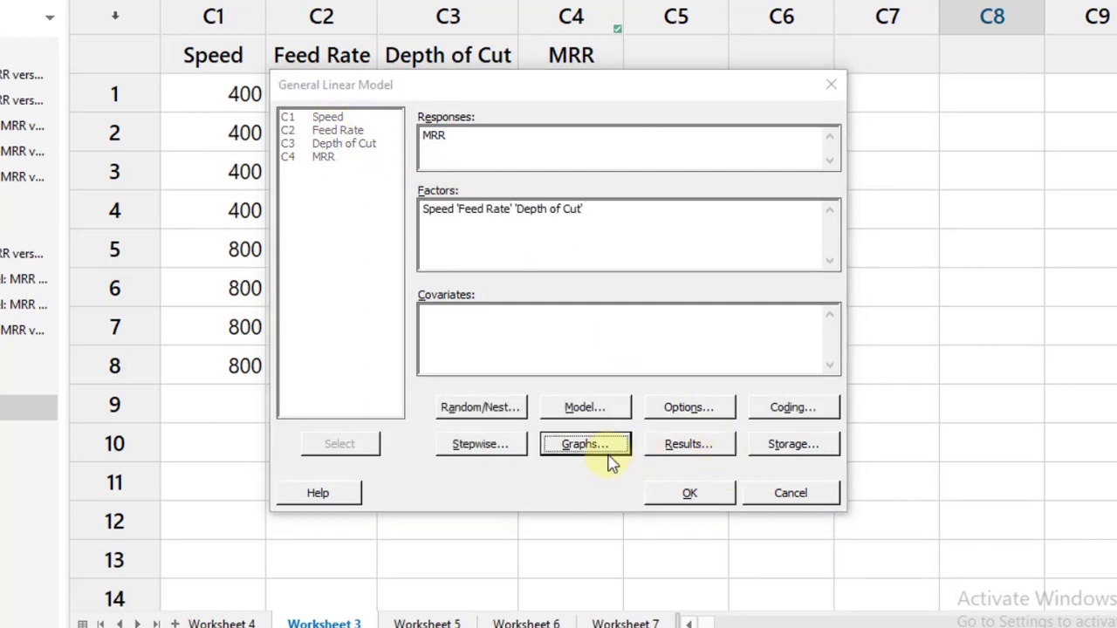
click(499, 312)
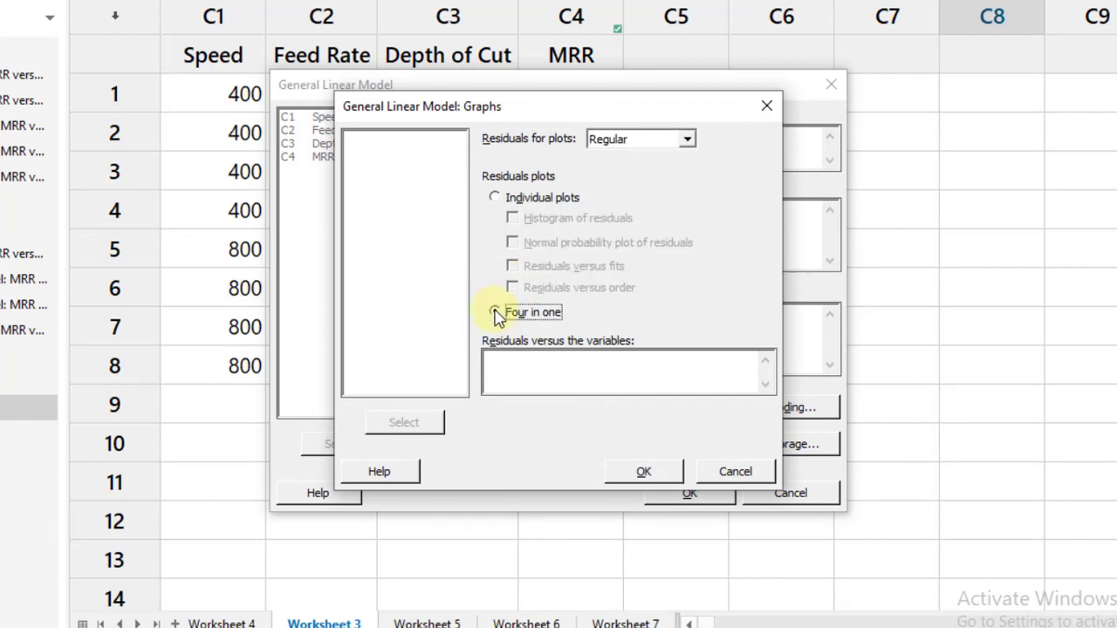
click(660, 475)
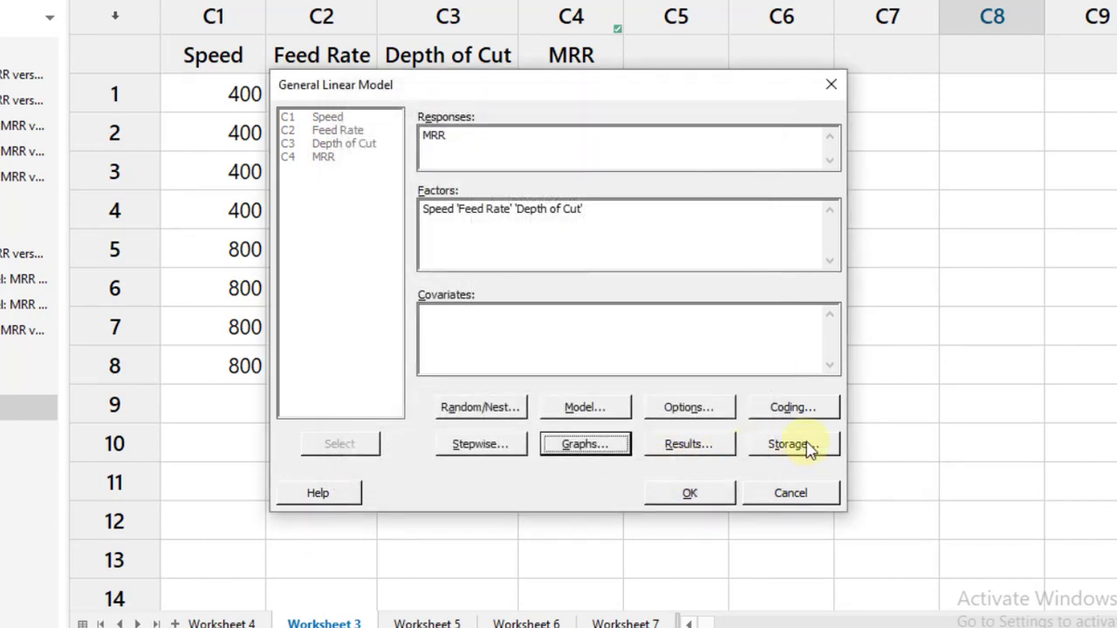
click(517, 451)
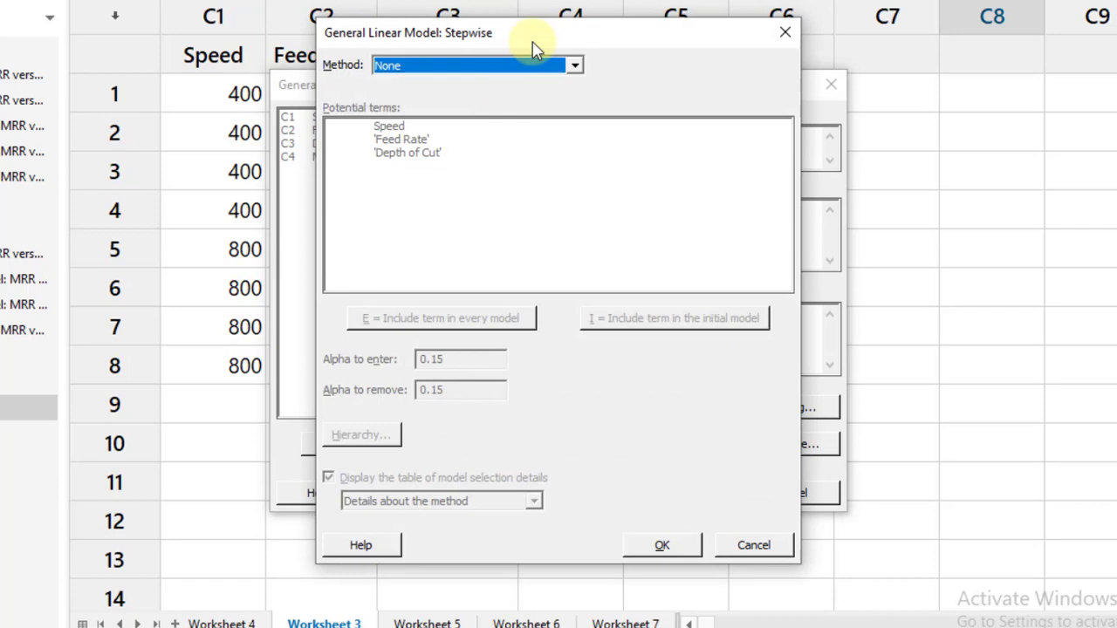
click(578, 68)
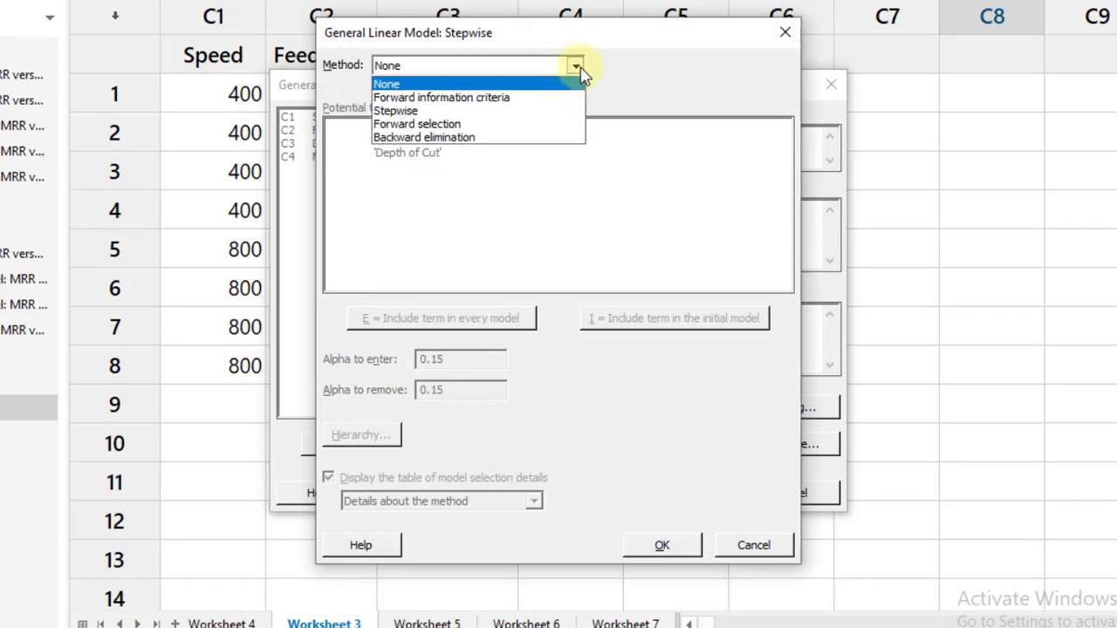
click(462, 125)
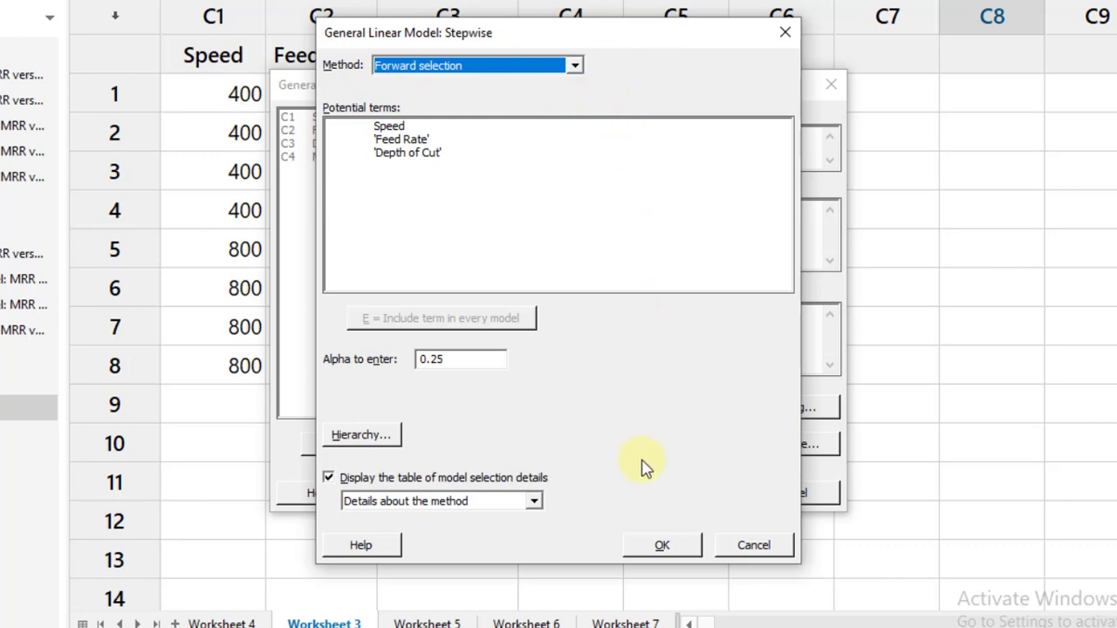
click(647, 557)
click(677, 549)
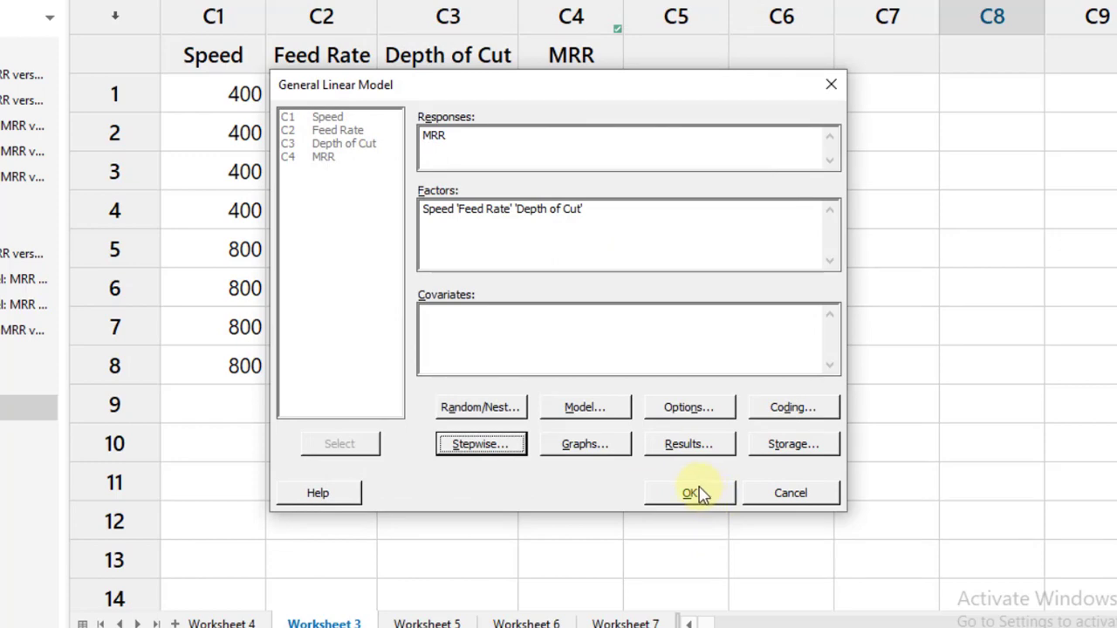
Step: Run the GLM and review the ANOVA table and four-in-one residual plots
click(696, 494)
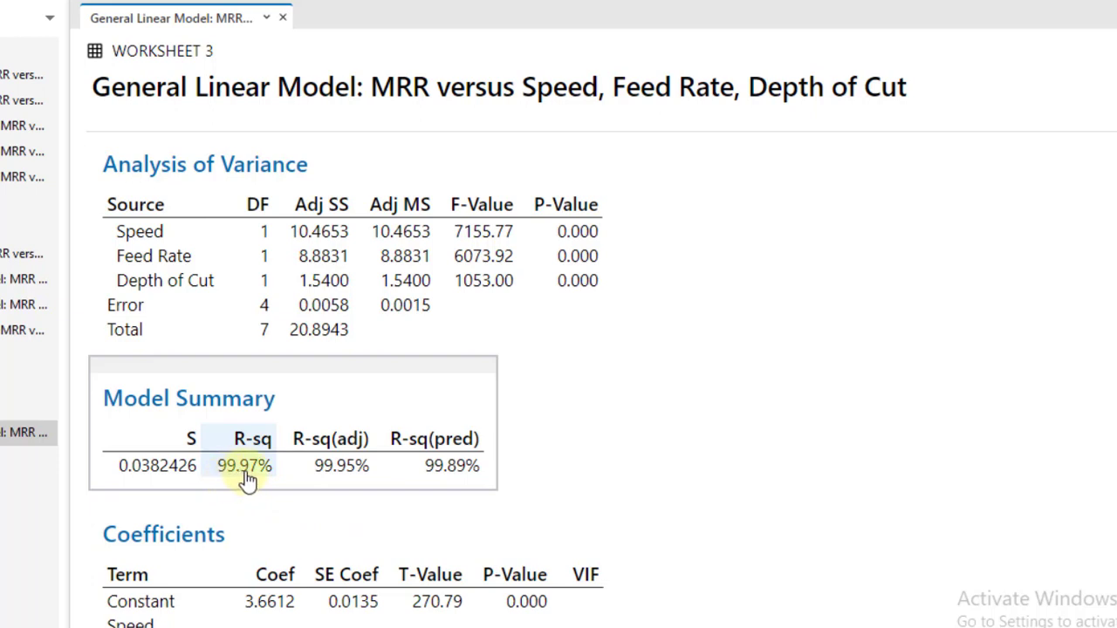
scroll(665, 612, down, 10)
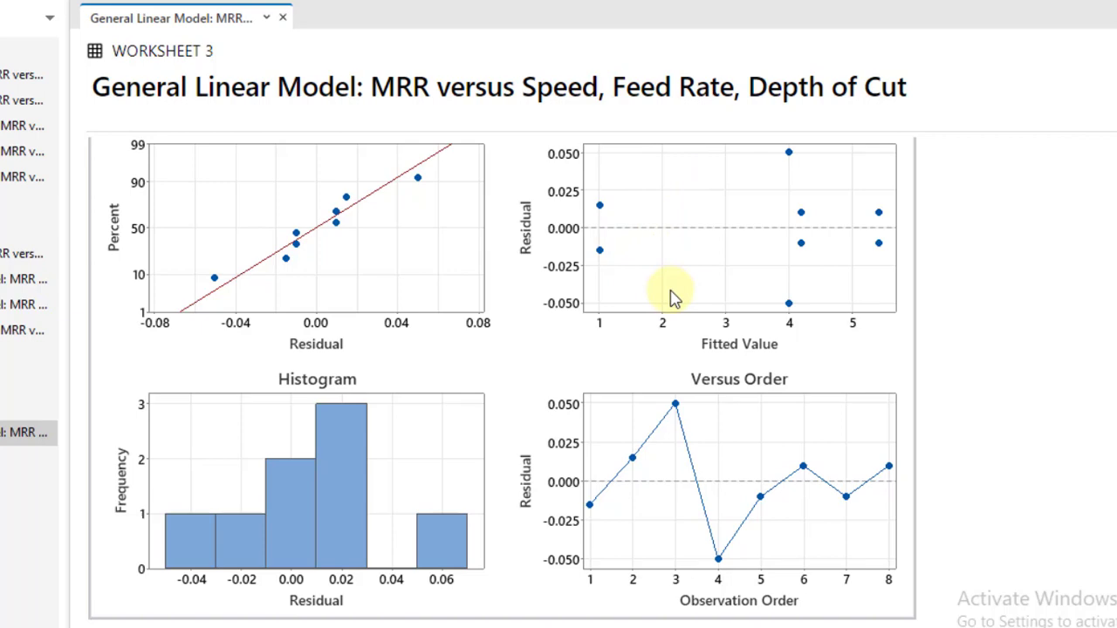
scroll(658, 606, up, 15)
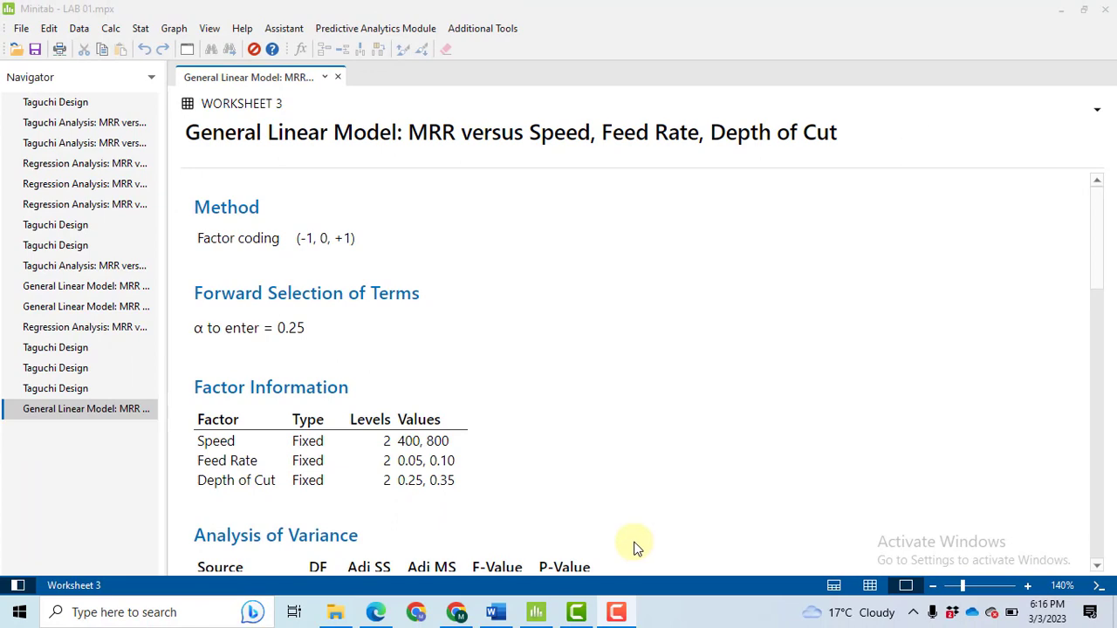
Step: Set up the Taguchi analysis of MRR with larger-is-better S/N and S/N and means plots
click(141, 29)
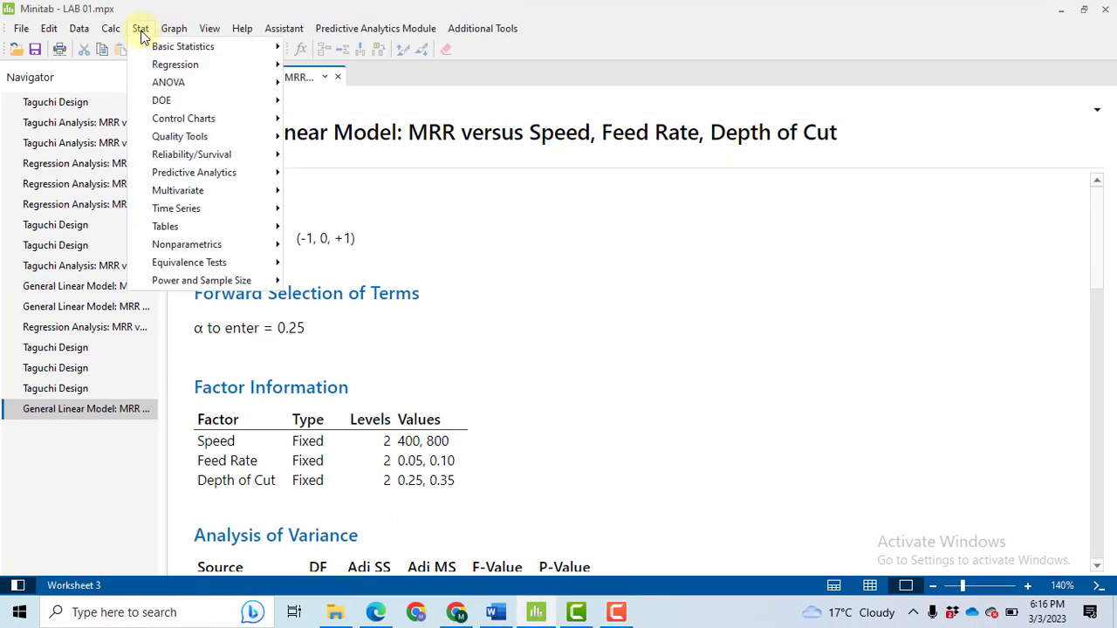
mouse_move(182, 98)
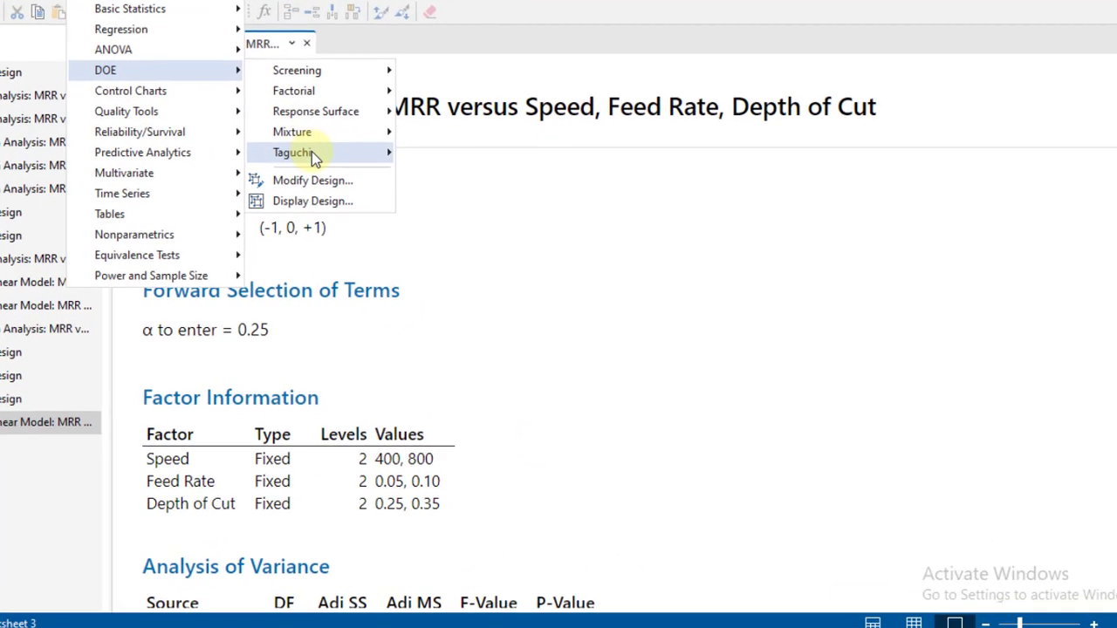
mouse_move(311, 152)
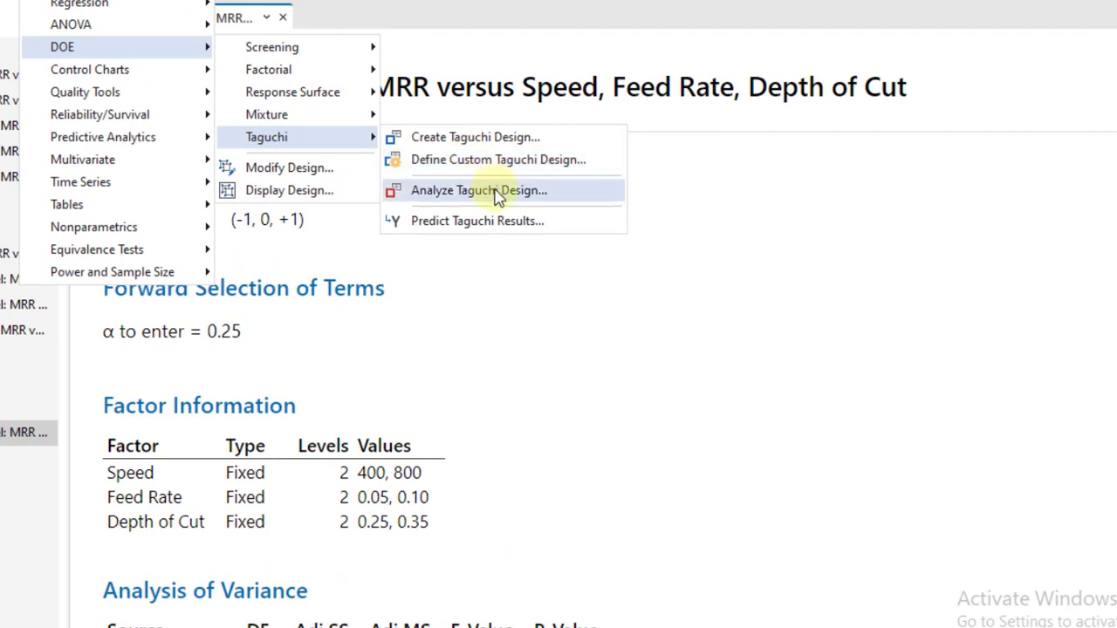
click(495, 192)
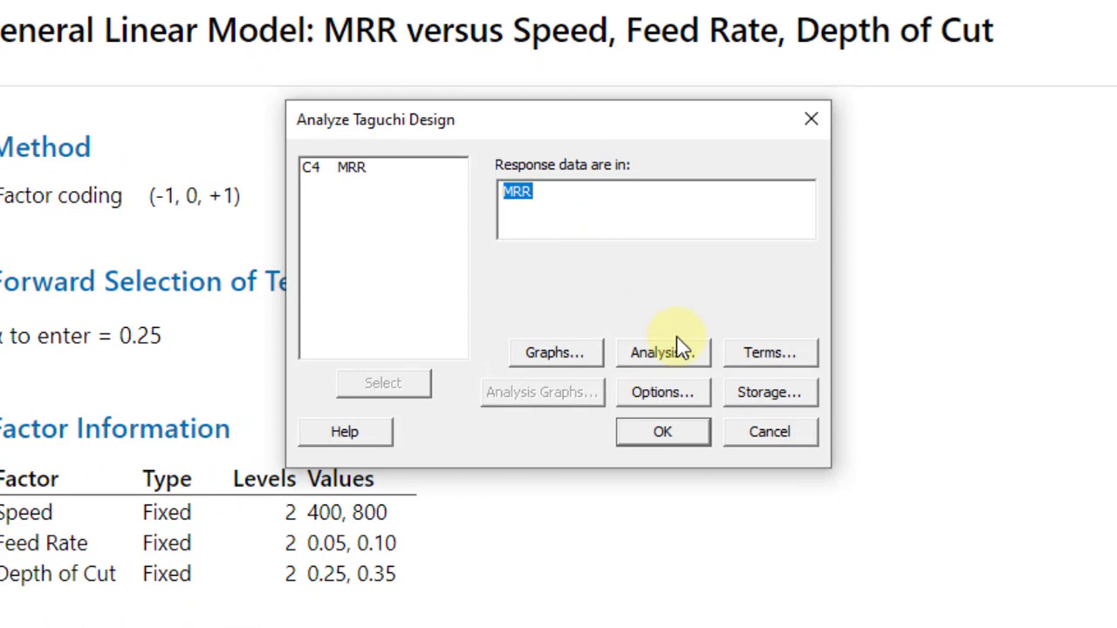
click(679, 398)
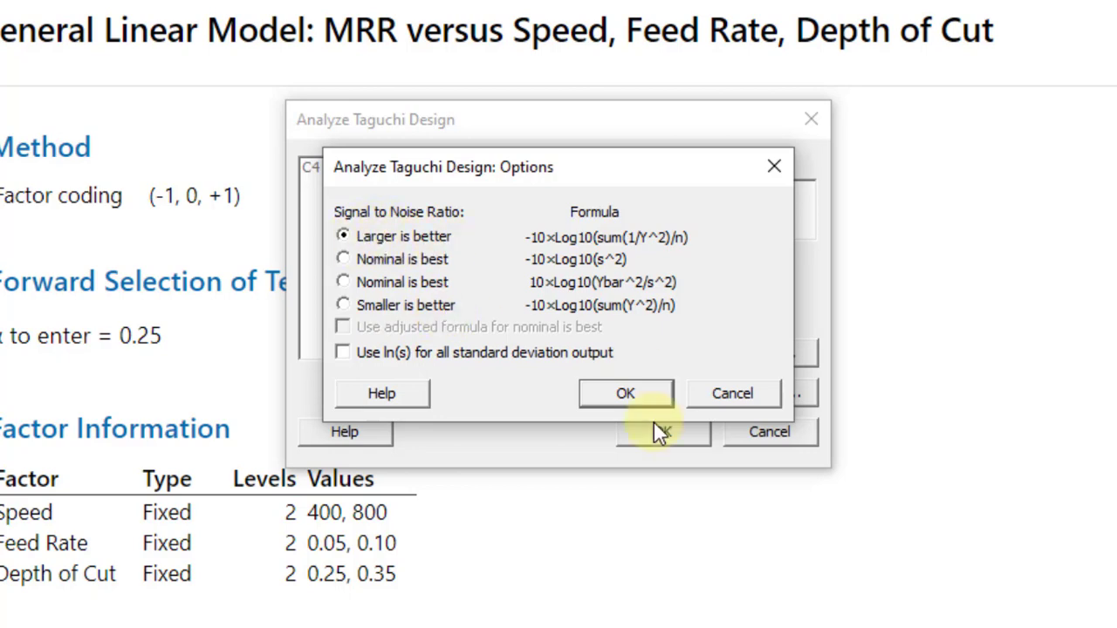
click(625, 393)
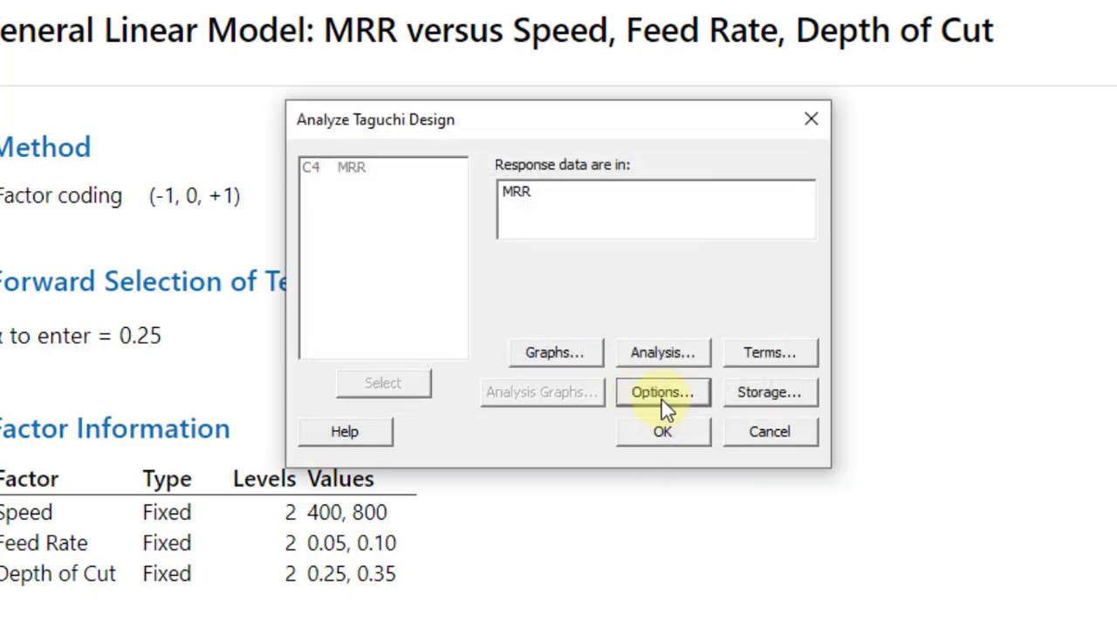
click(564, 356)
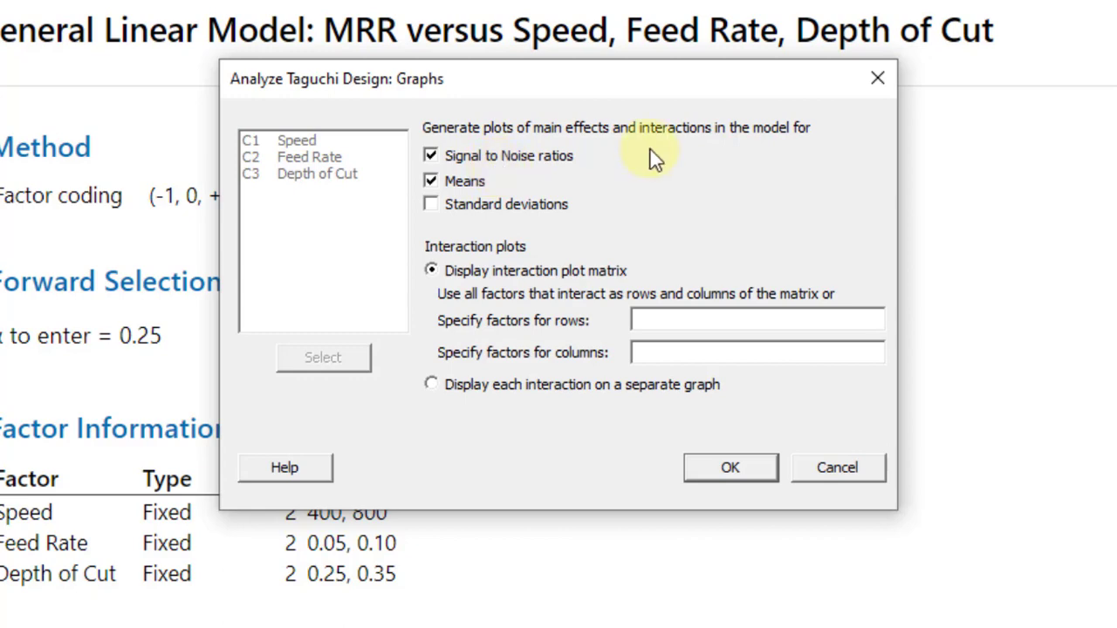
click(721, 469)
Step: Store the signal-to-noise ratios in the worksheet and run the analysis
click(782, 392)
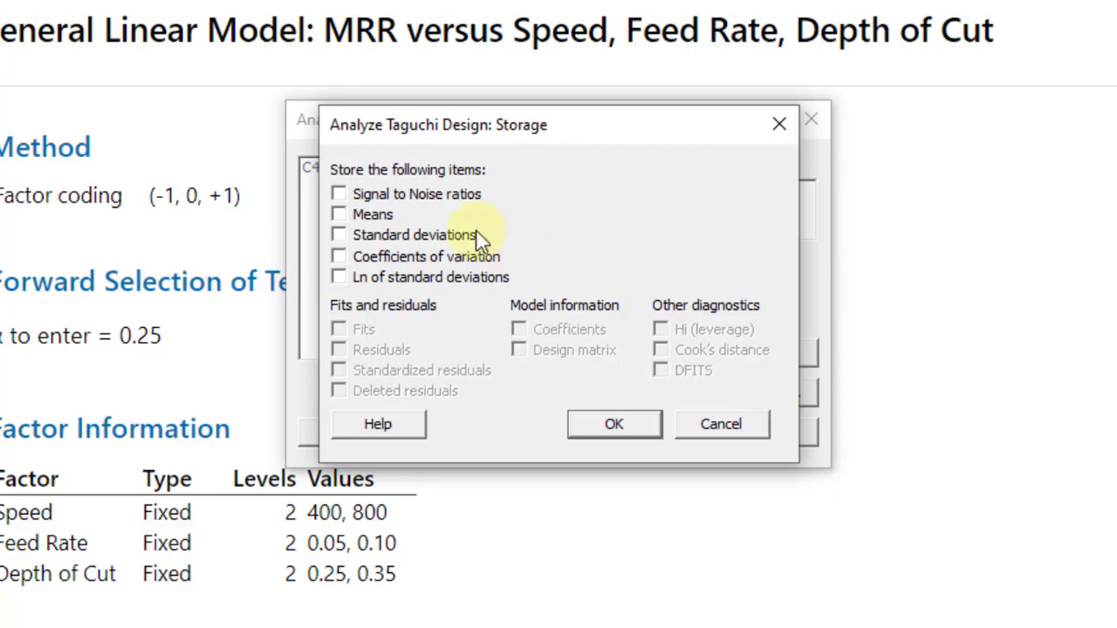
click(421, 197)
click(617, 424)
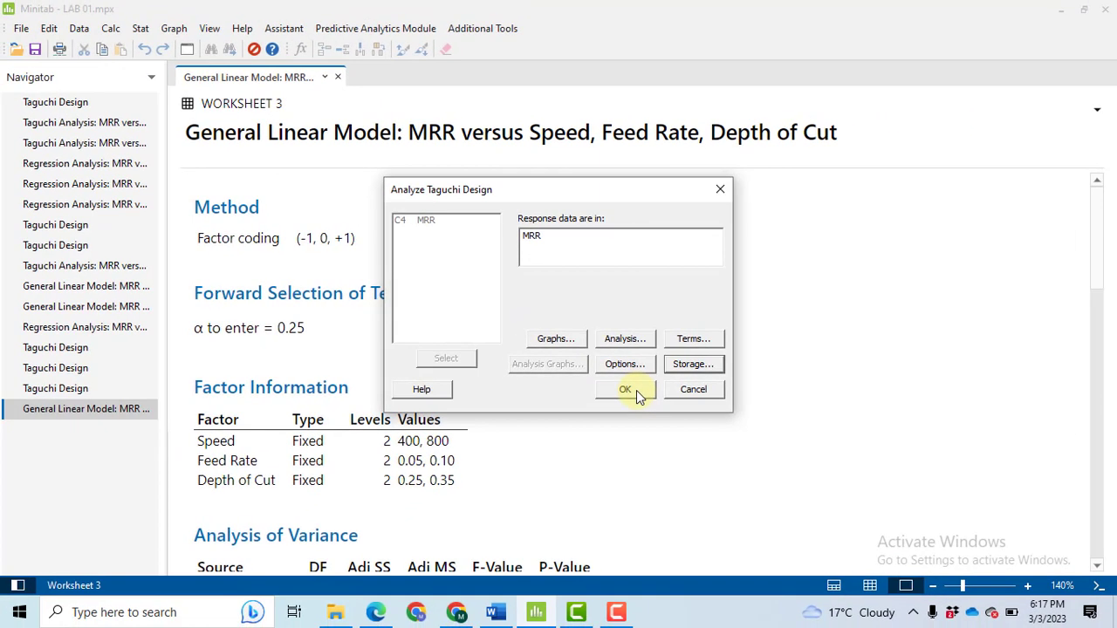
click(636, 390)
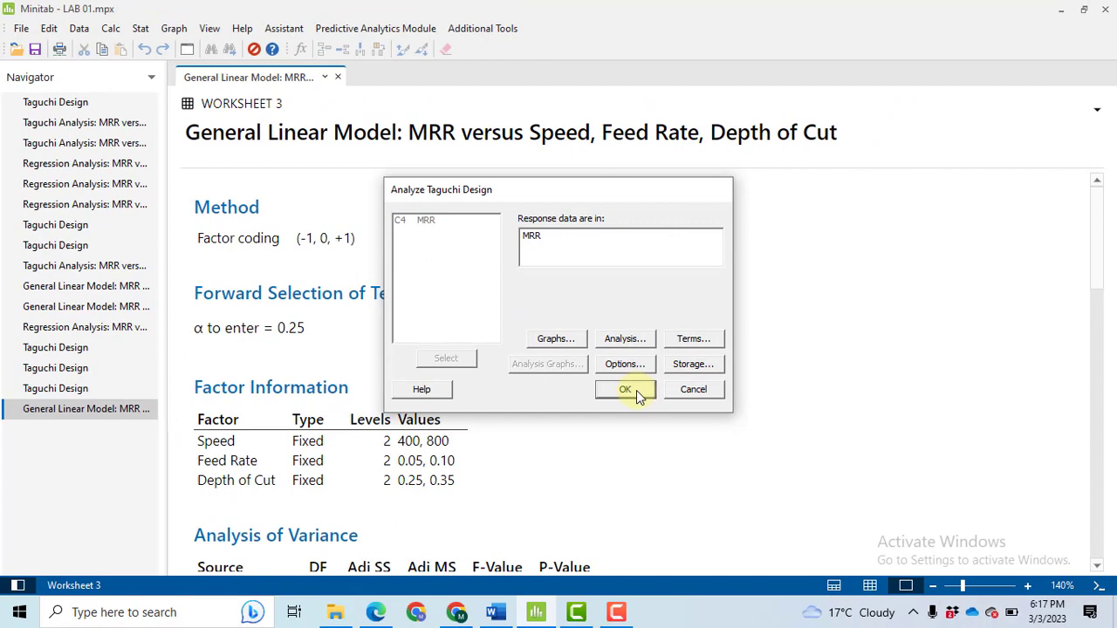
Step: Scroll through the Taguchi output alone, then bring up Worksheet 3 showing SNRA1 ratios 0.2117, 12.0609, 12.4442, 14.6799
click(907, 587)
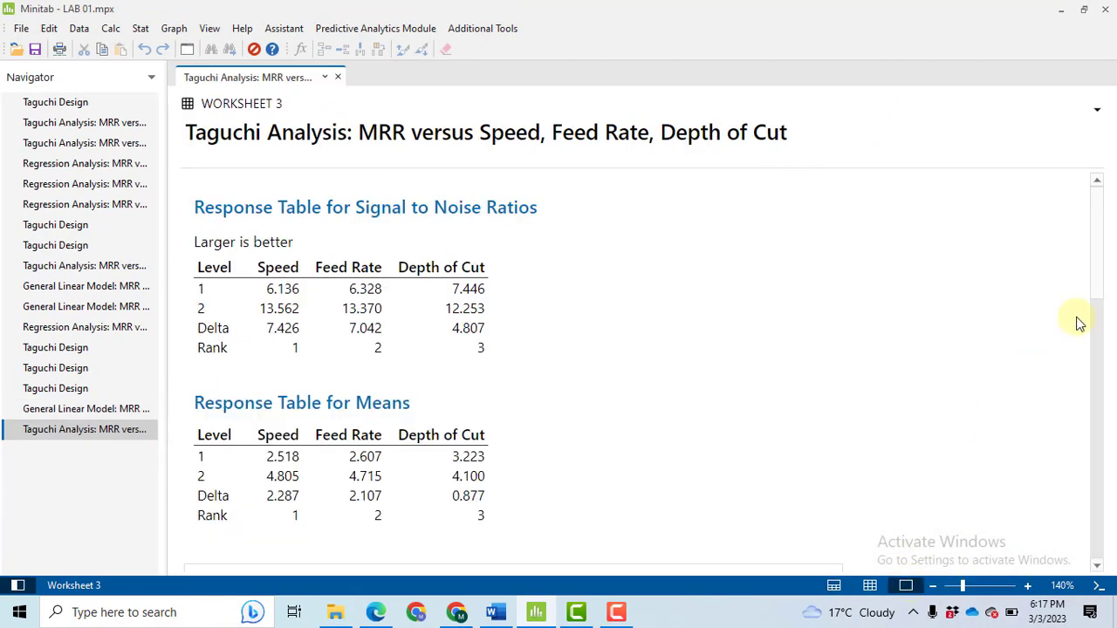
scroll(1097, 240, down, 1)
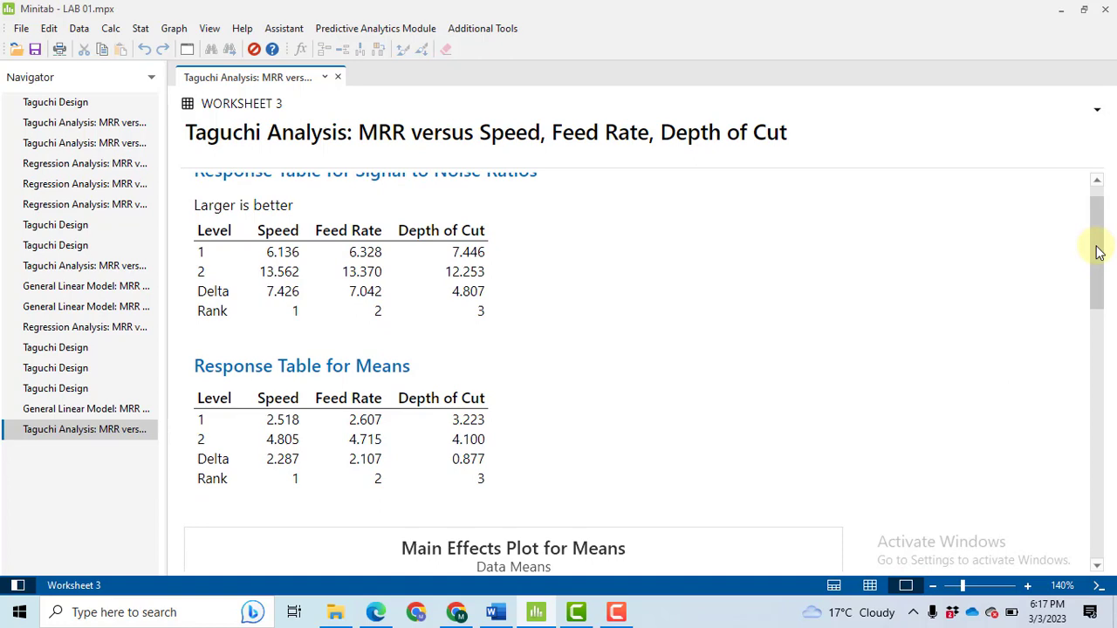
drag(1098, 252, 1096, 297)
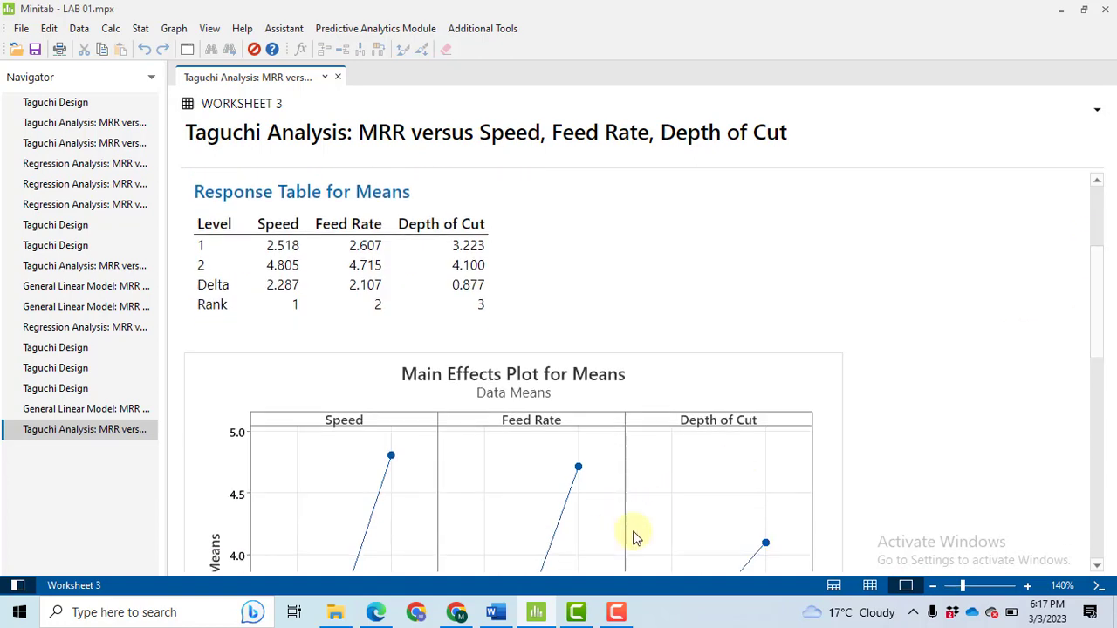
key(ctrl+d)
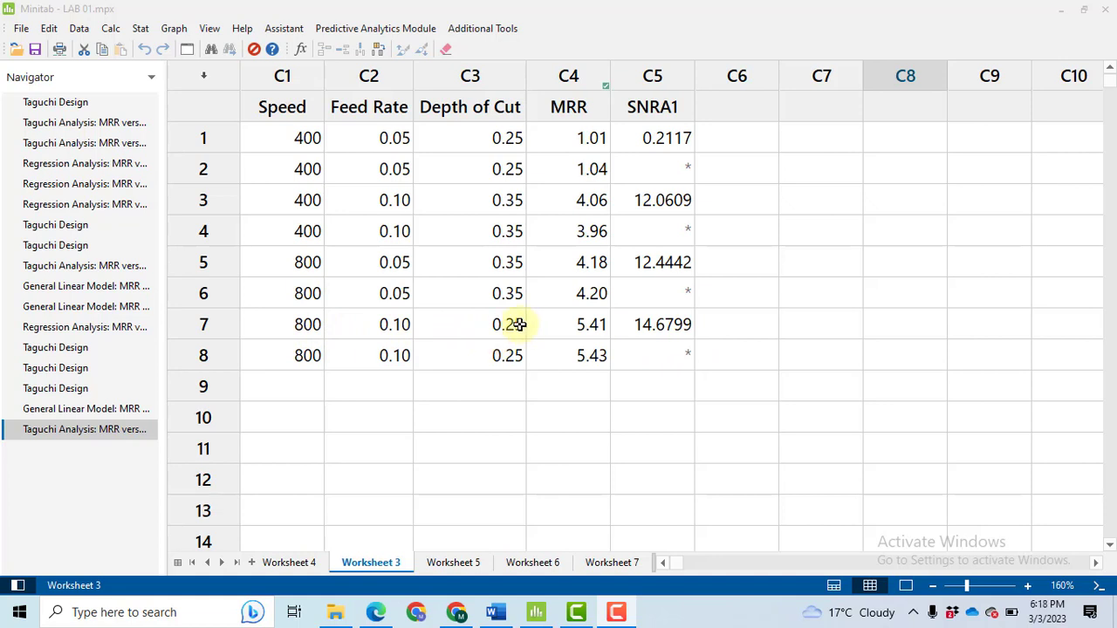
Step: Highlight row 7's Speed, Feed Rate and Depth of Cut settings: 800, 0.10, 0.25
drag(515, 323, 312, 326)
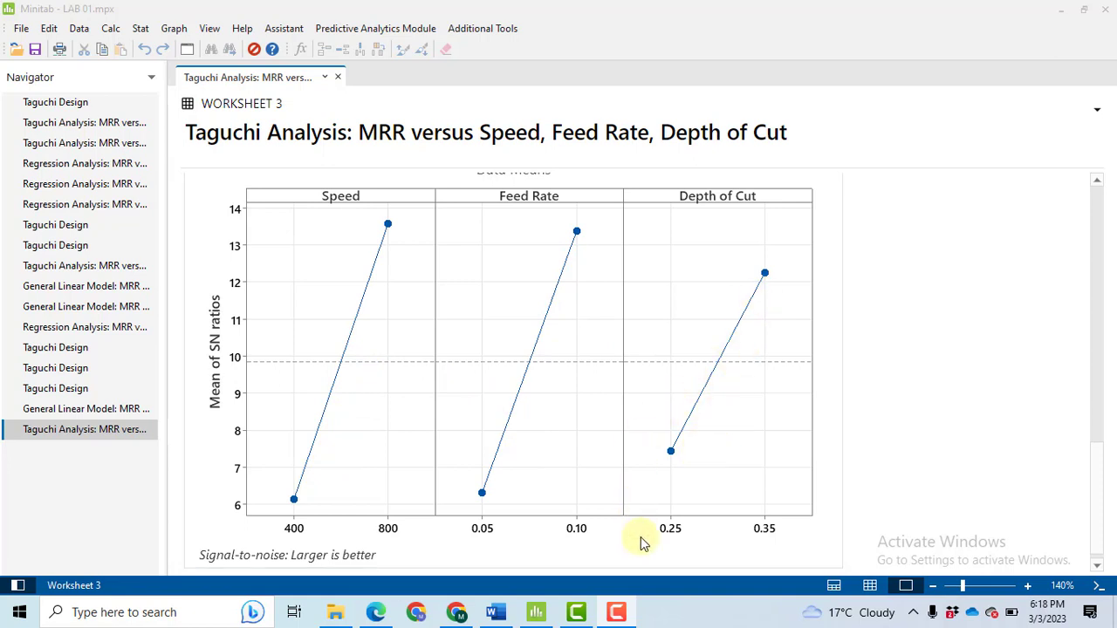
scroll(637, 540, up, 5)
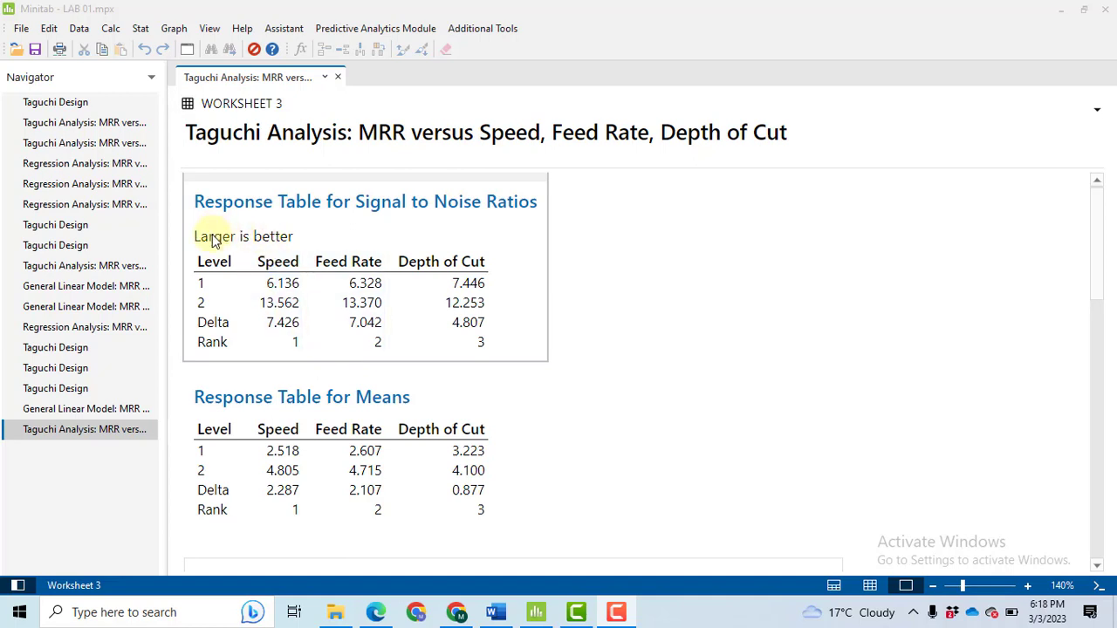